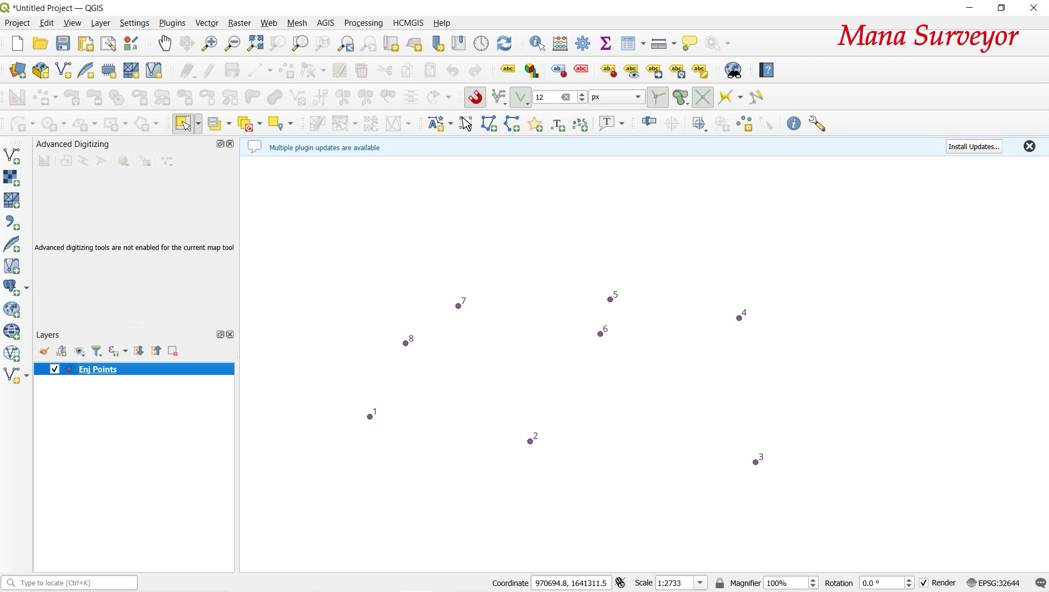
scroll(571, 429, "up", 1)
scroll(587, 421, "down", 1)
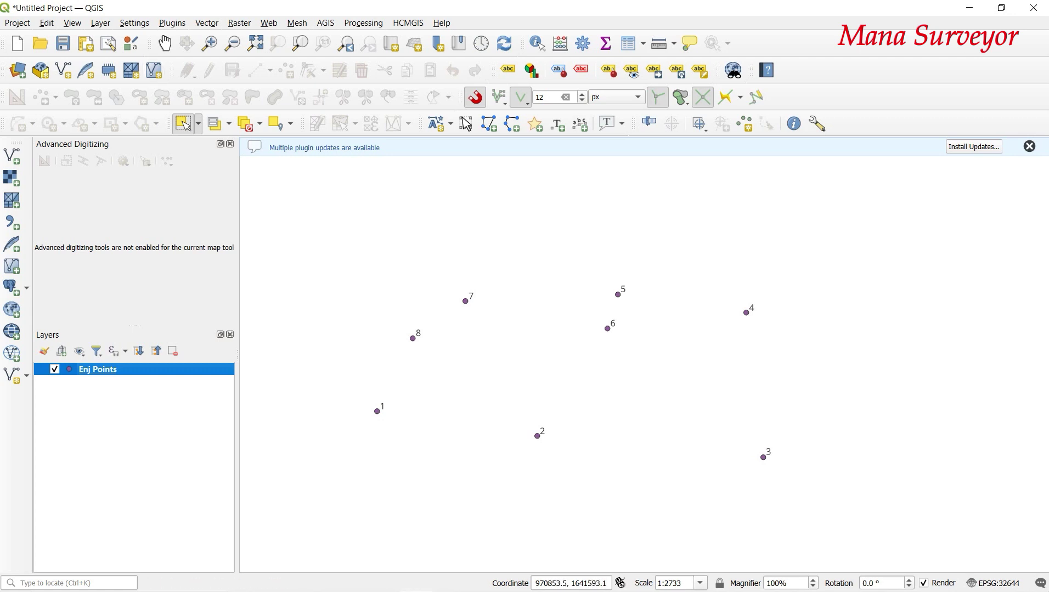
left_click(134, 439)
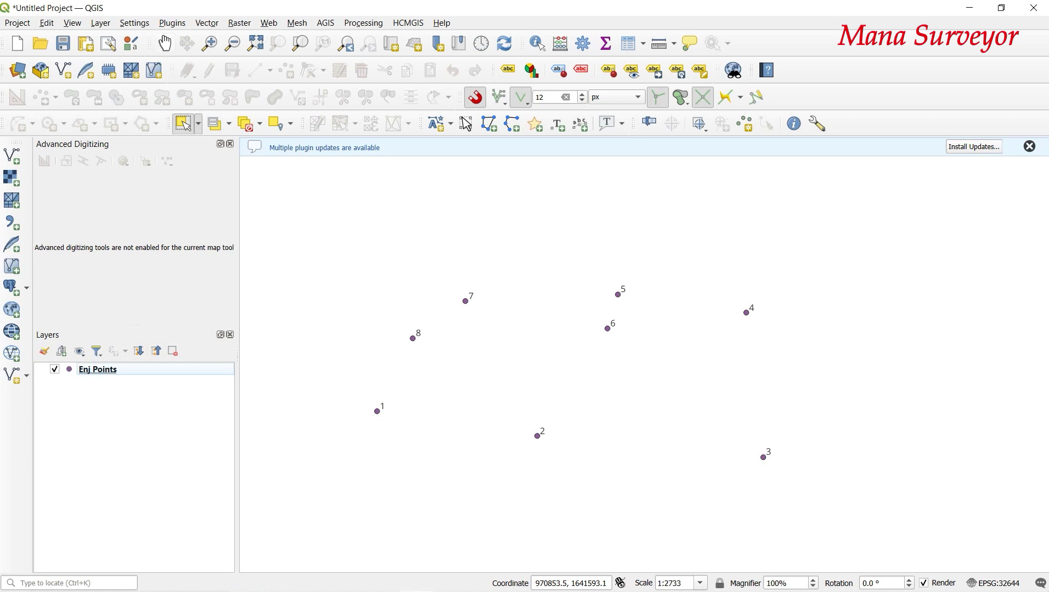
Start a new shapefile layer and set its file name to dddddd in the Sy no 256 folder on drive D.
key("alt+l")
key("Down")
key("Down")
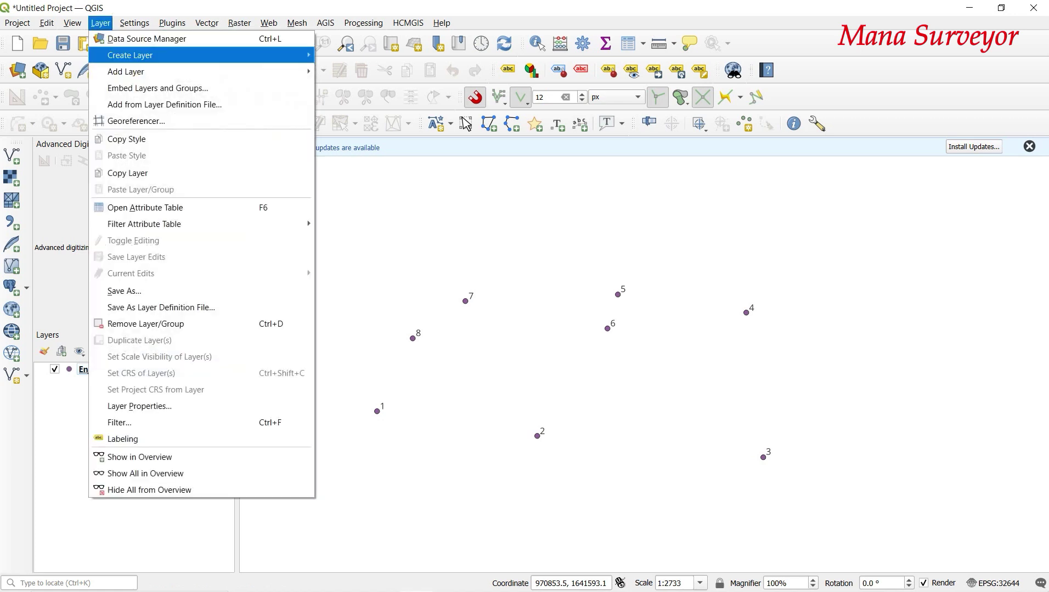
key("Right")
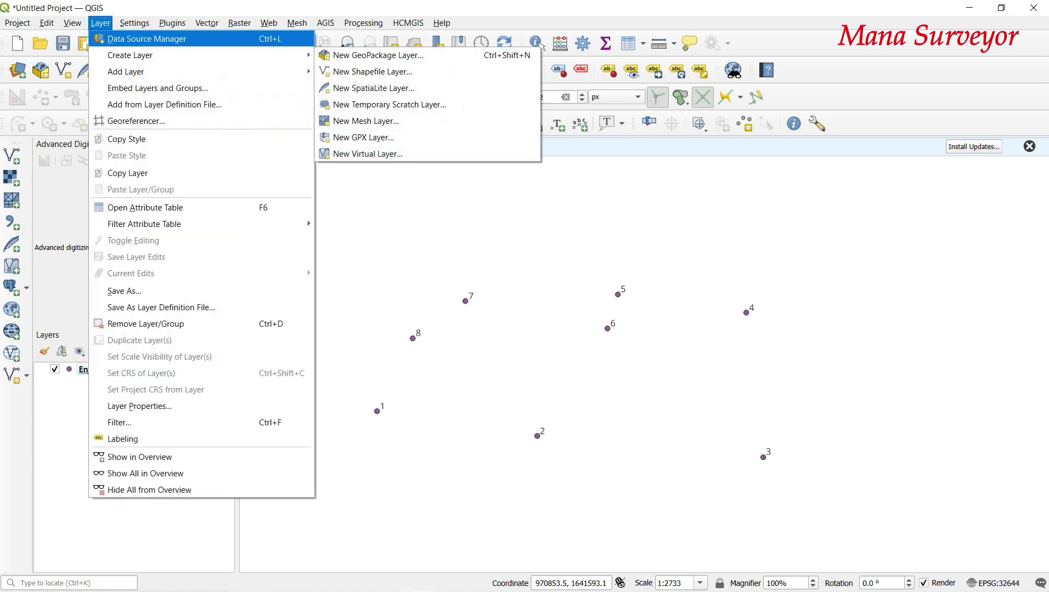
key("Right")
key("Down")
key("Return")
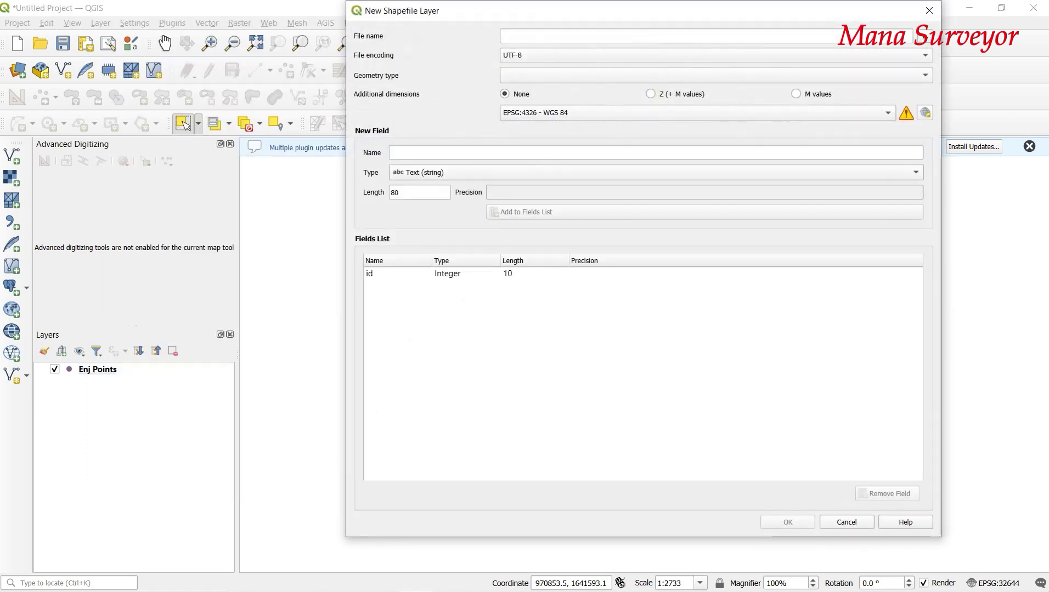
left_click(924, 37)
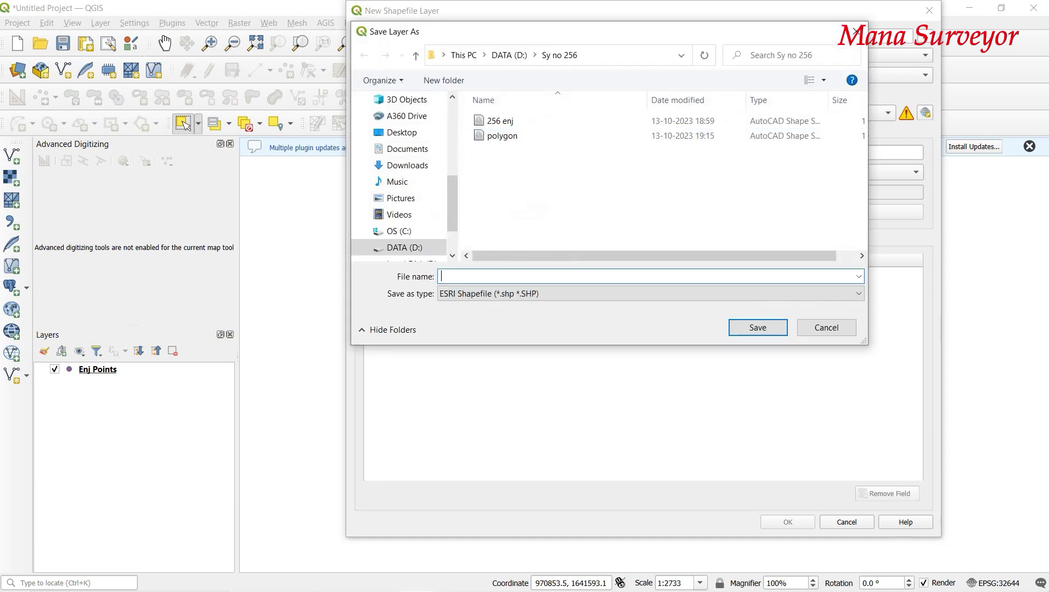
type("dddddd")
key("Tab")
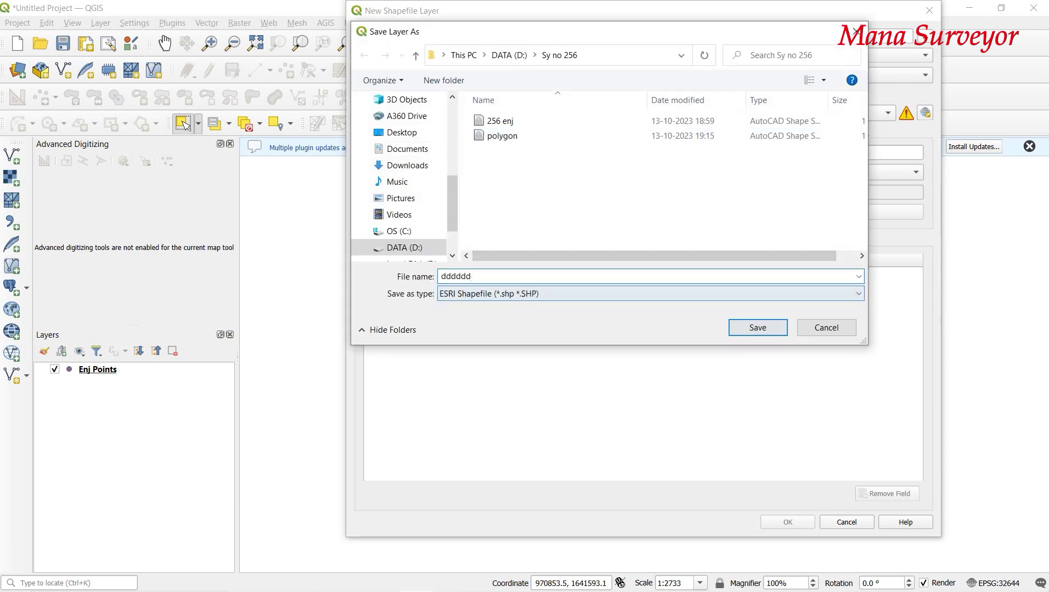
key("Return")
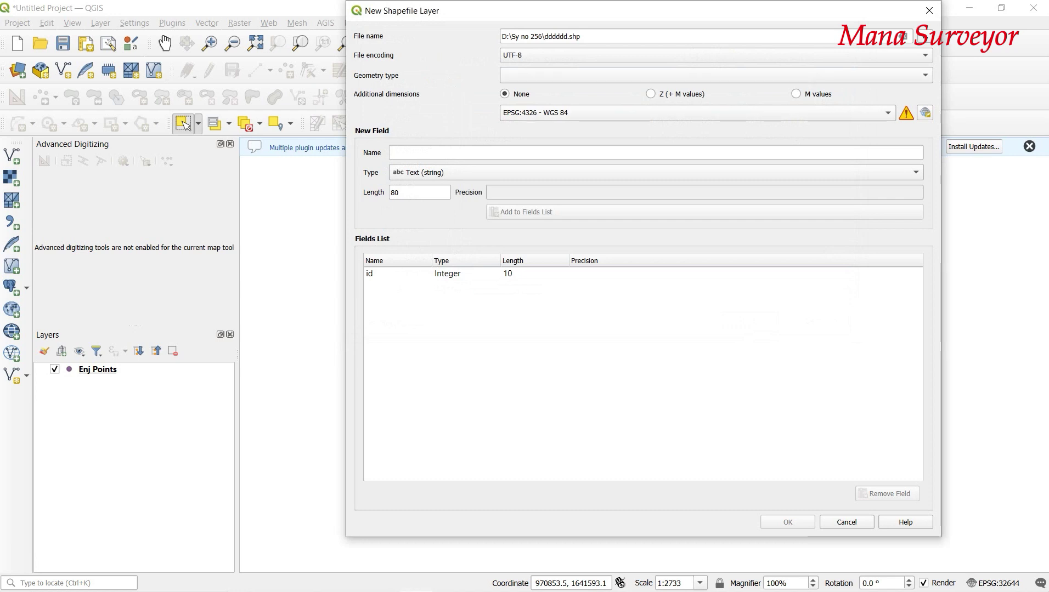
Create the shapefile layer with Polygon geometry and the project CRS EPSG:32644 - WGS 84 / UTM zone 44N.
left_click(716, 76)
key("Down")
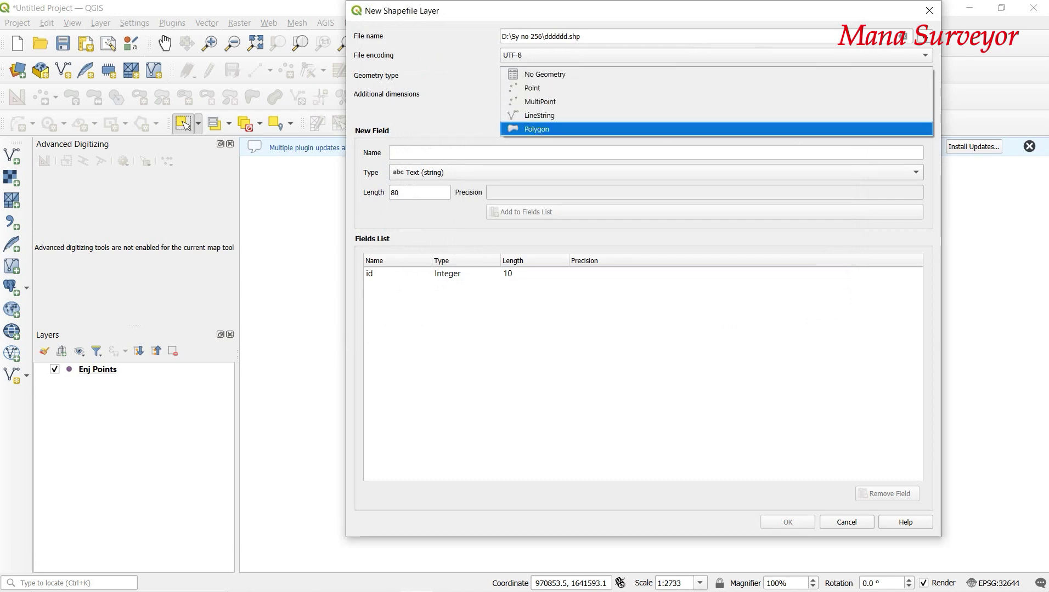
key("Return")
left_click(697, 114)
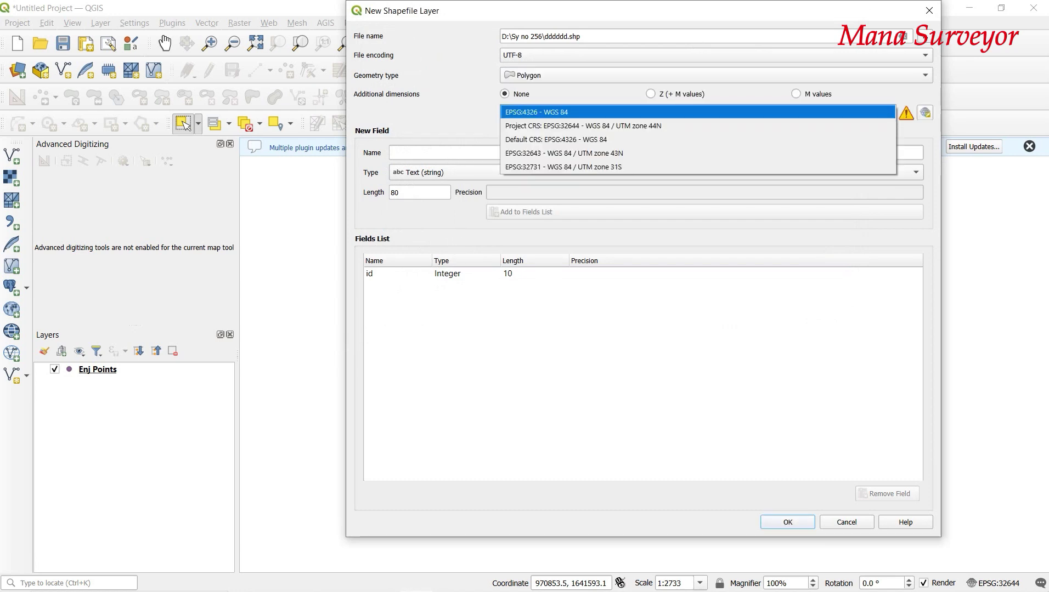
left_click(697, 126)
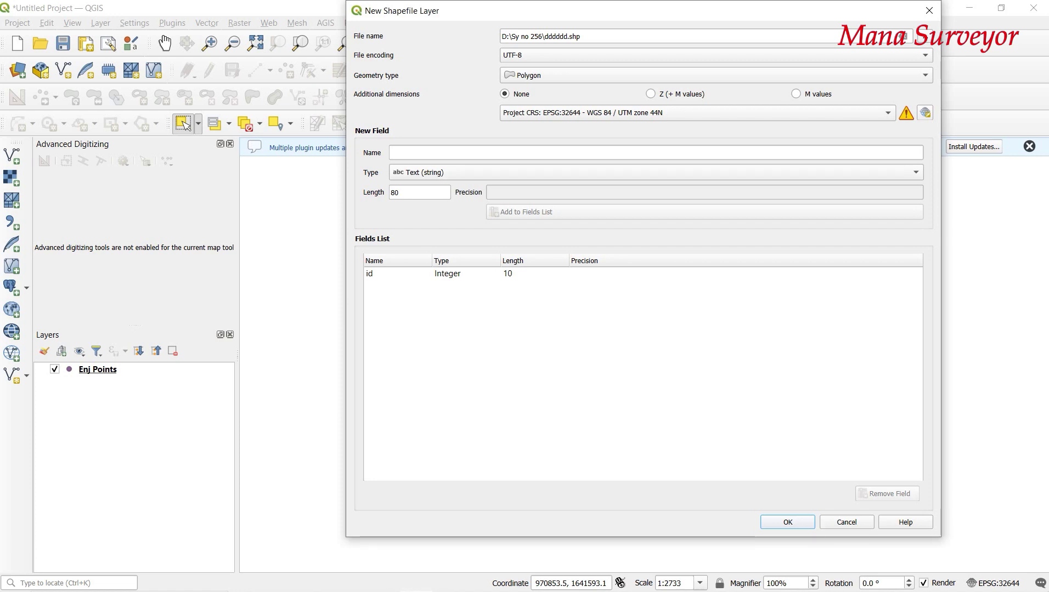
key("Return")
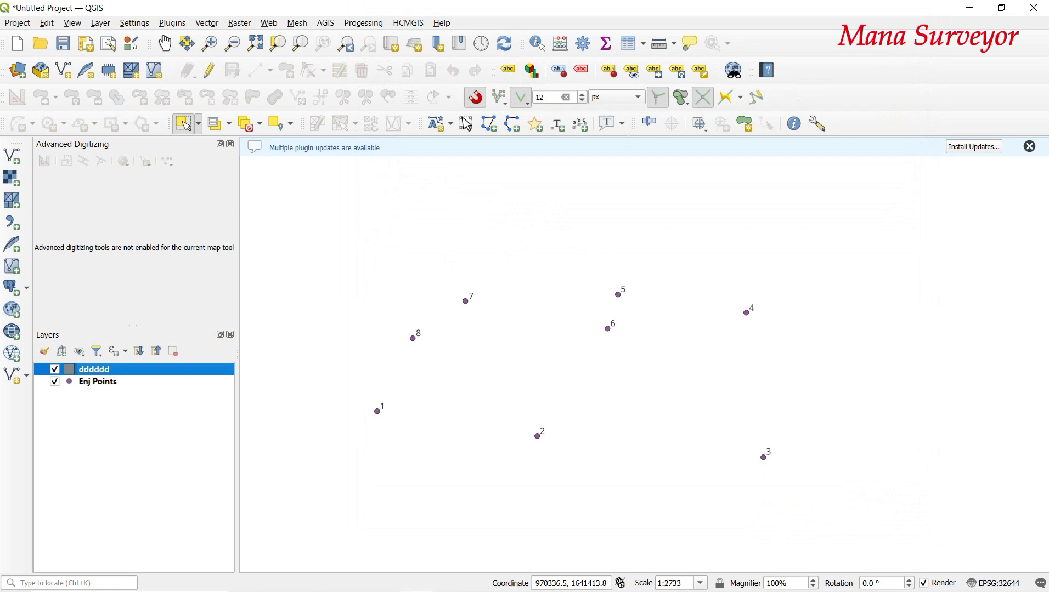
Open the dddddd layer's symbology properties and choose the outline blue symbol.
right_click(125, 371)
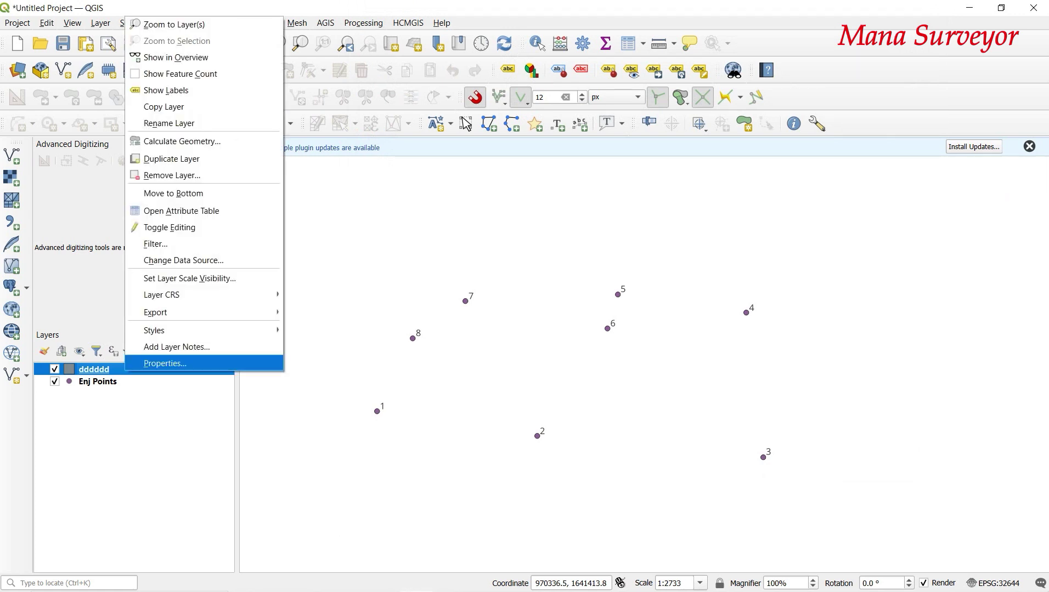
left_click(165, 363)
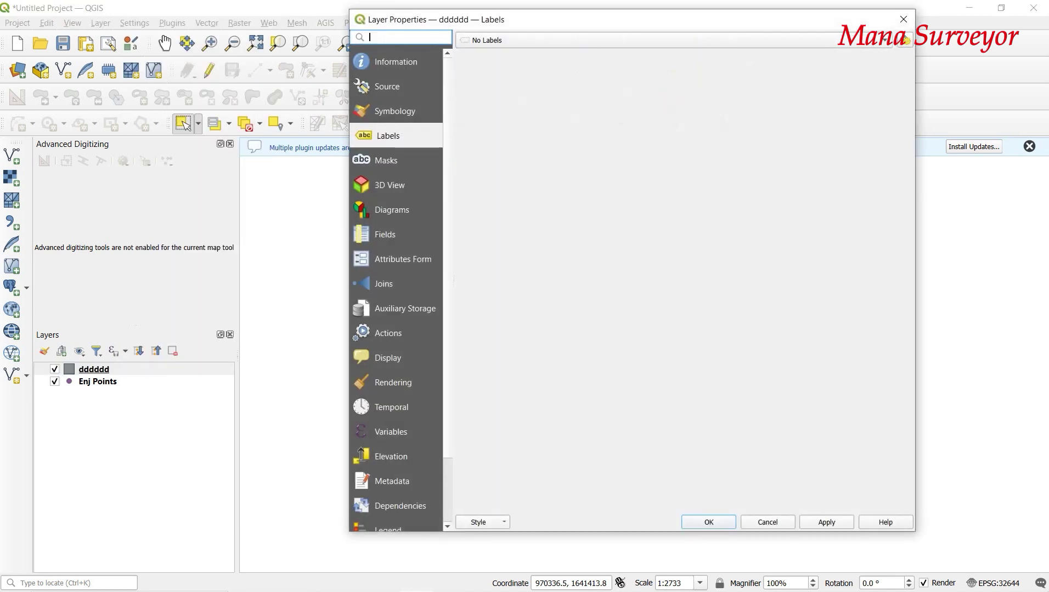
left_click(396, 111)
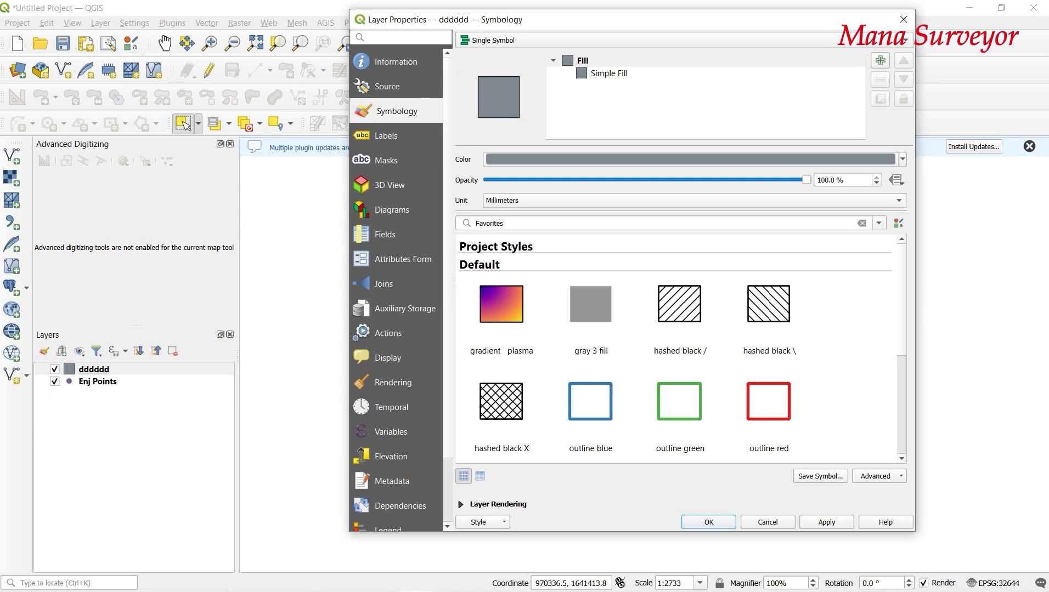
left_click(590, 402)
scroll(676, 349, "down", 1)
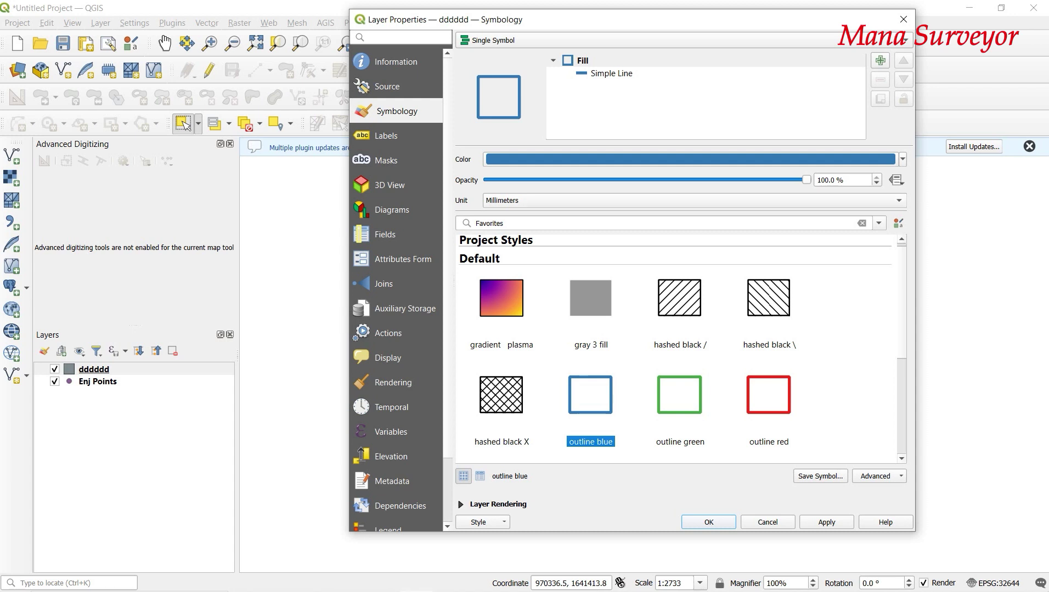
Set the outline's Simple Line stroke width to 0.4 millimeters and apply the style to the layer.
left_click(611, 74)
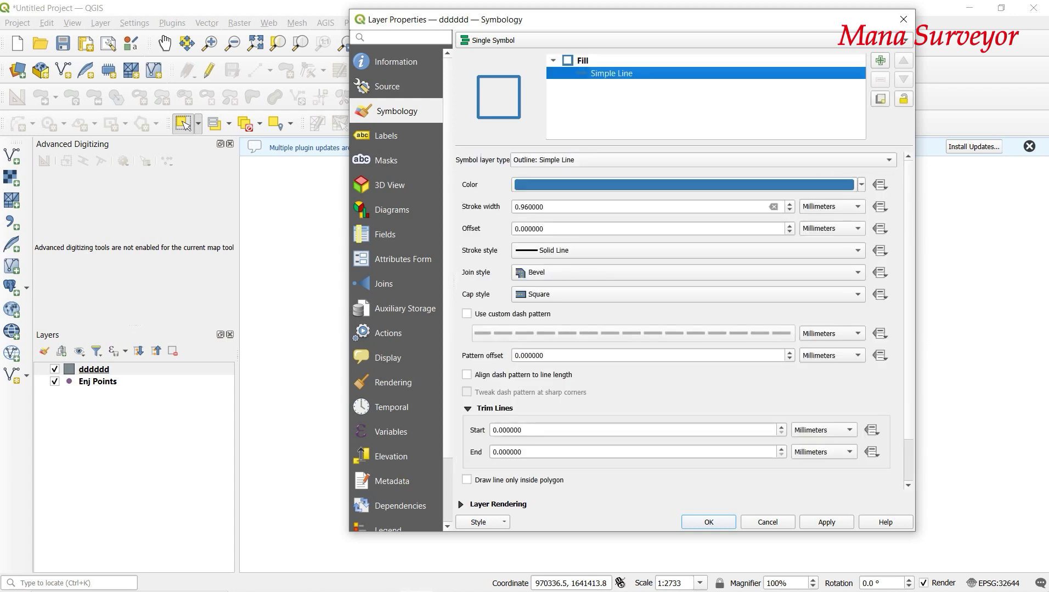
double_click(529, 207)
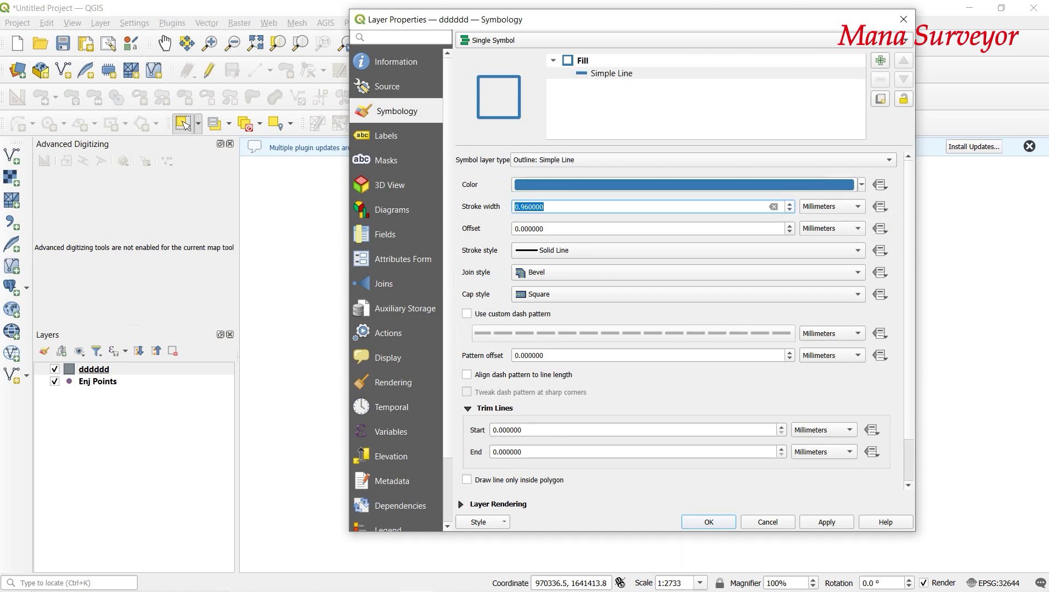
type("0.4")
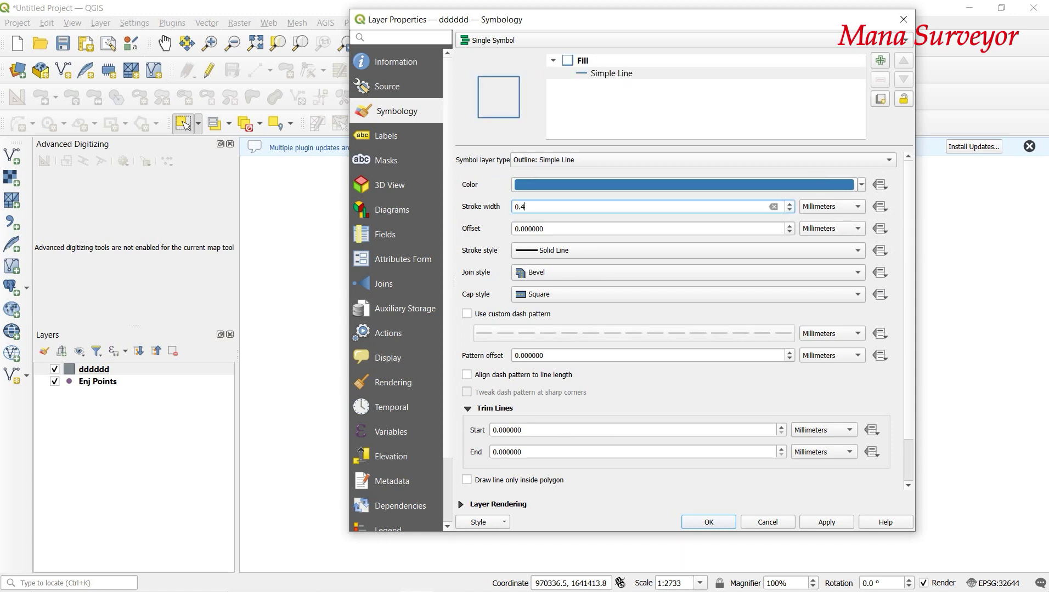
key("Tab")
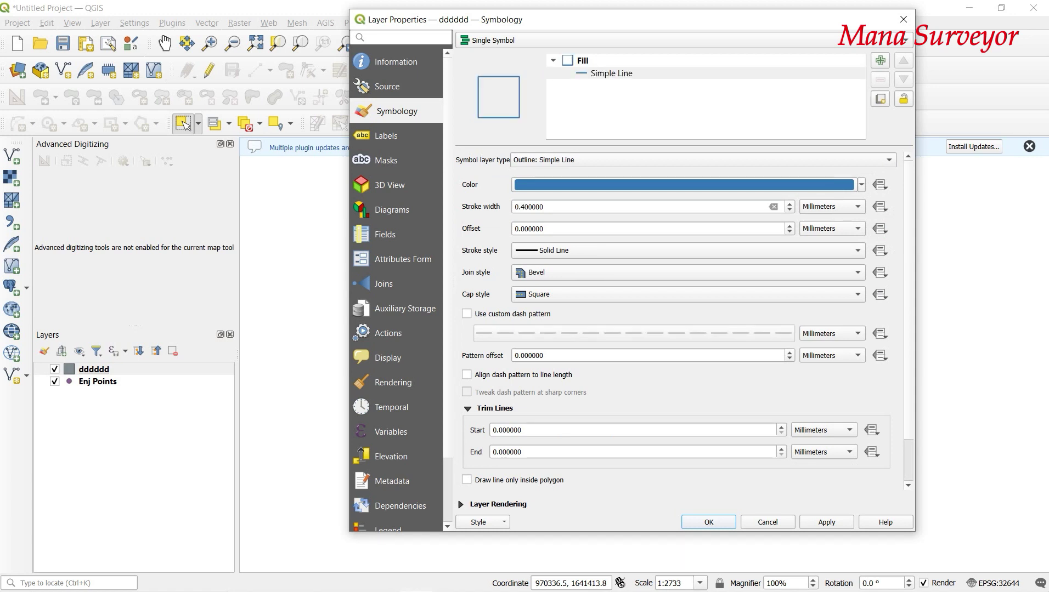
left_click(827, 523)
left_click(709, 523)
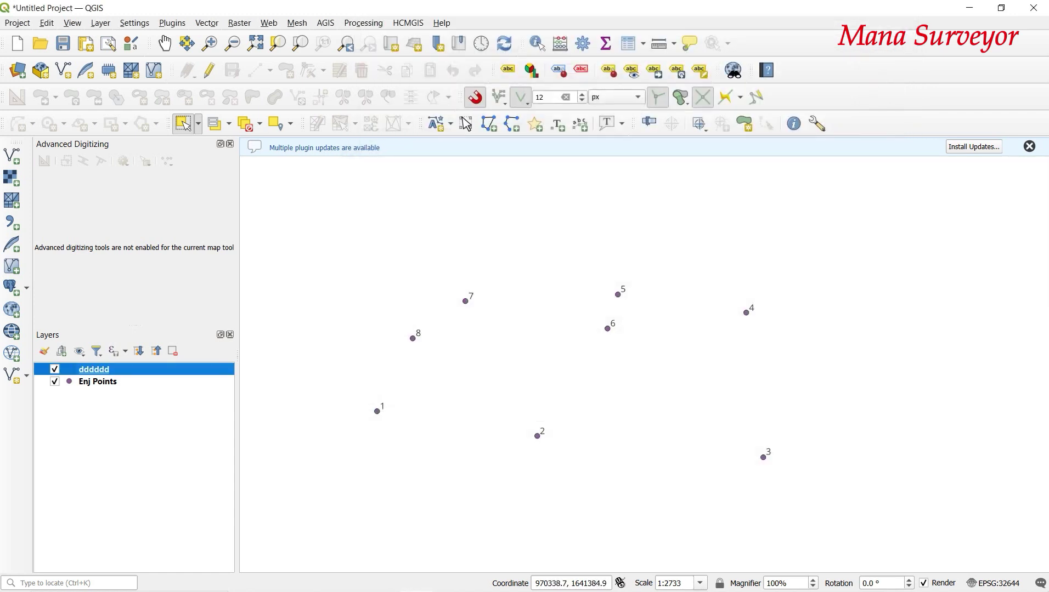
left_click(133, 449)
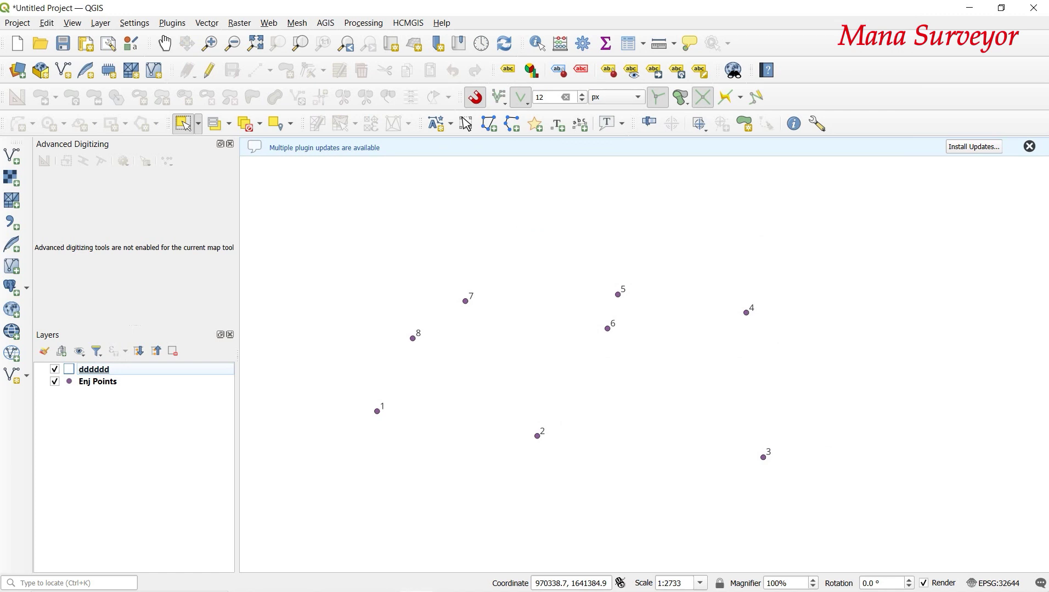
Enable editing on the dddddd layer and digitize a polygon snapped through points 1 to 8 in order, leaving its id empty.
left_click(101, 370)
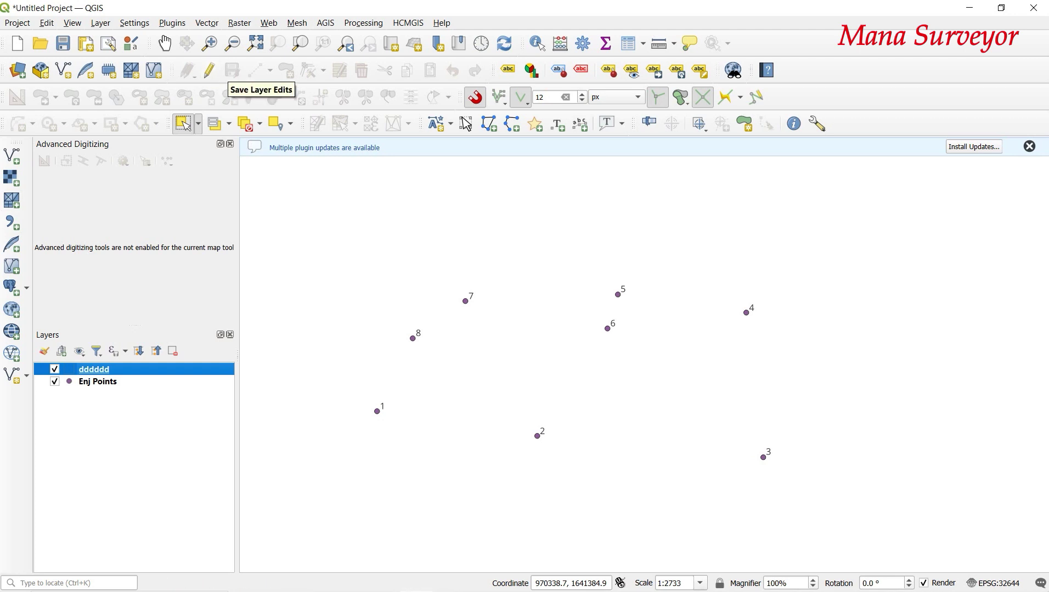
left_click(209, 71)
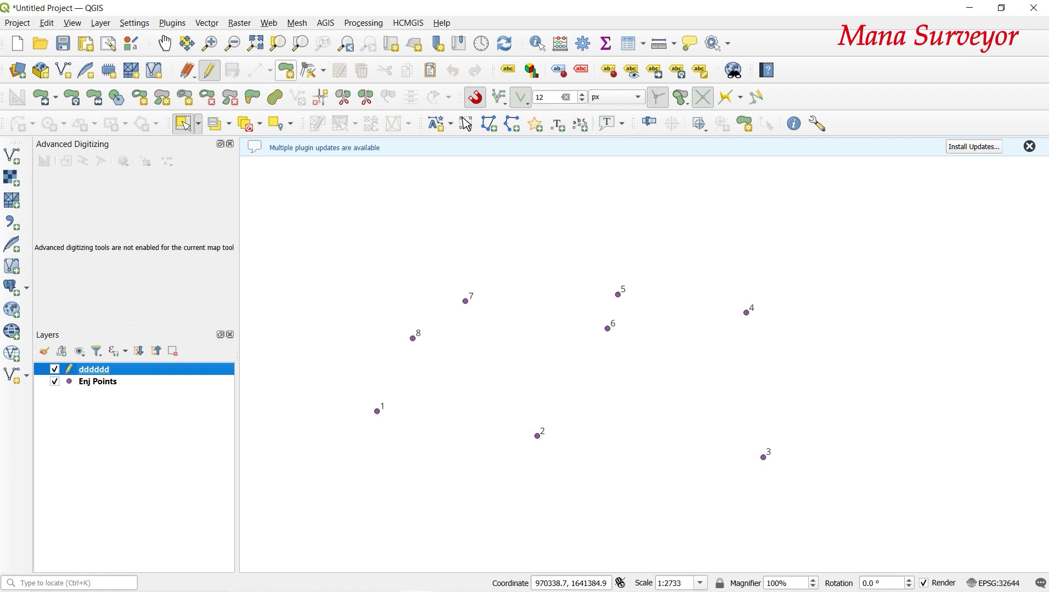
left_click(286, 70)
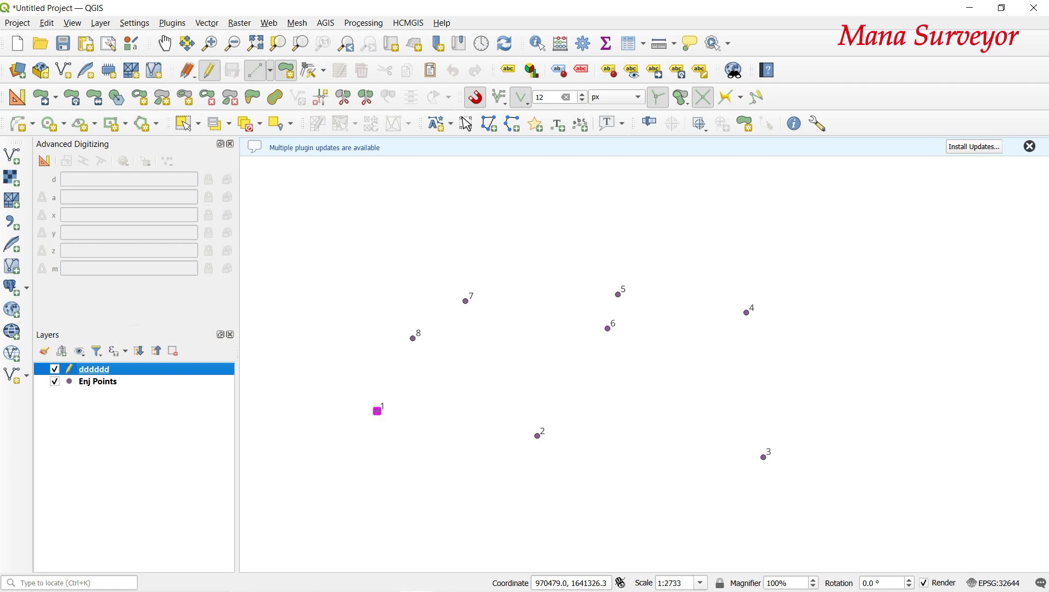
left_click(377, 411)
left_click(537, 435)
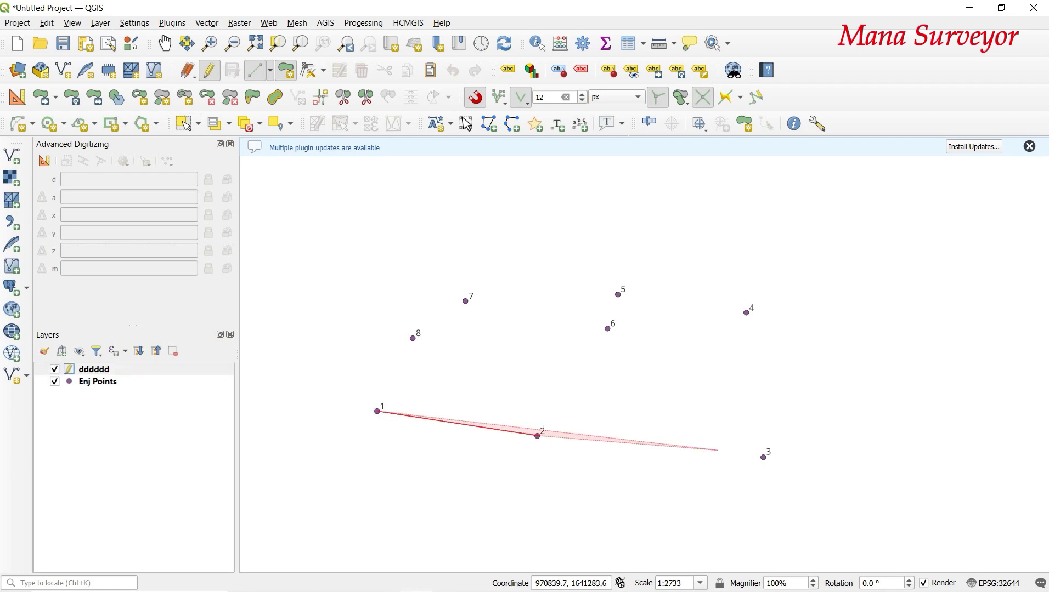
left_click(763, 456)
left_click(746, 312)
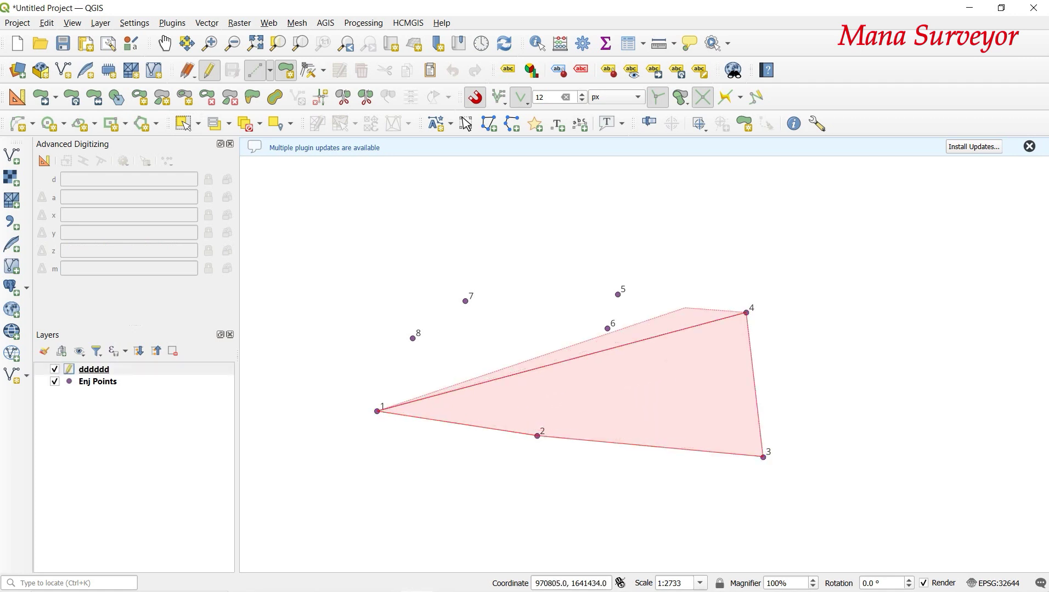
left_click(618, 295)
left_click(607, 328)
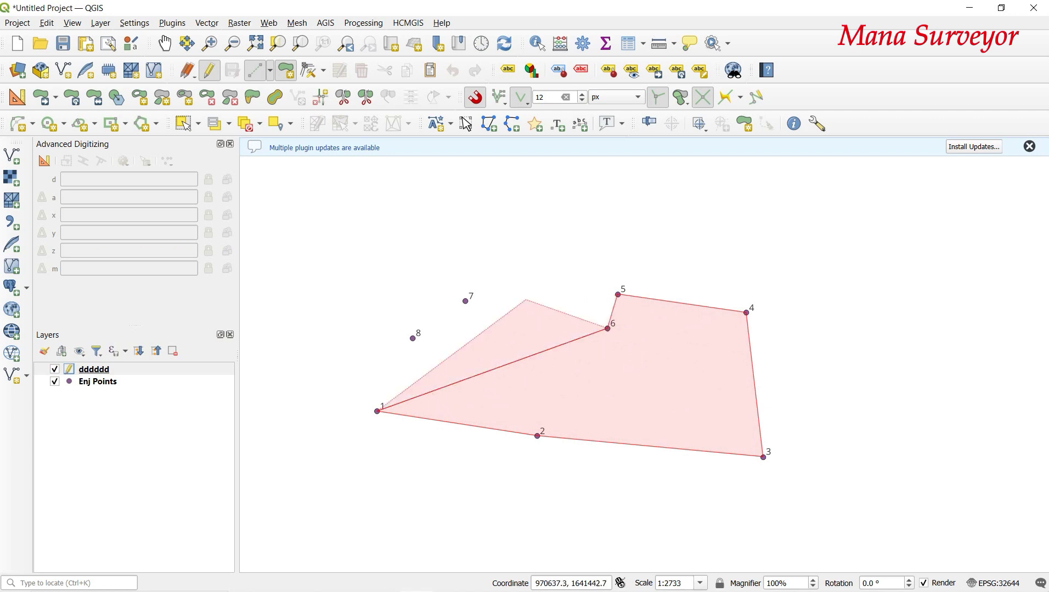
left_click(465, 301)
left_click(412, 338)
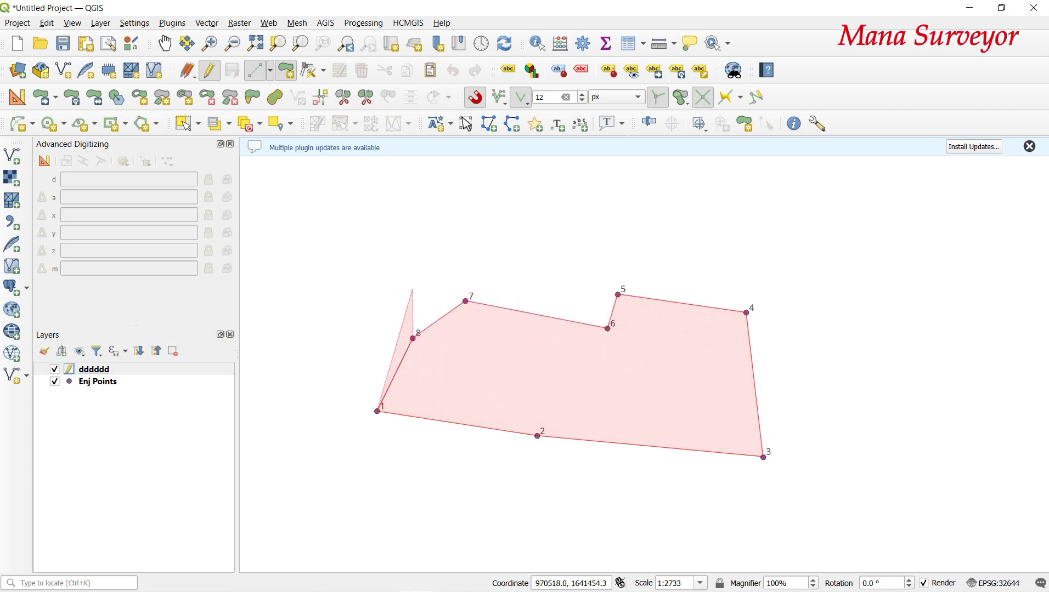
right_click(489, 358)
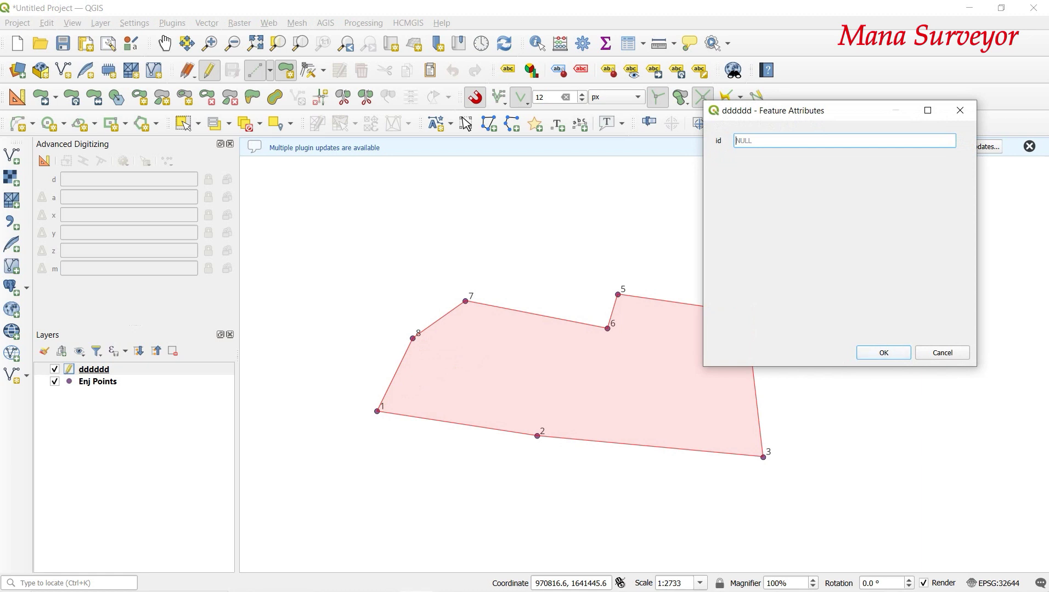
key("Return")
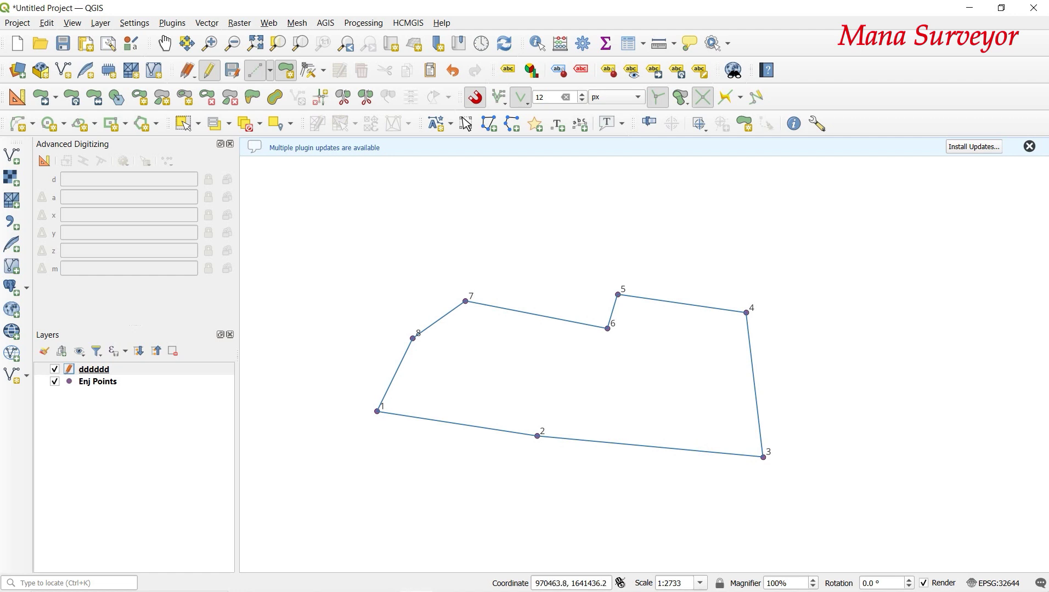
Calculate the dddddd layer's geometry, writing the area in acres with precision 2 to the area field, using the Cartesian layer CRS EPSG:32644.
left_click(95, 369)
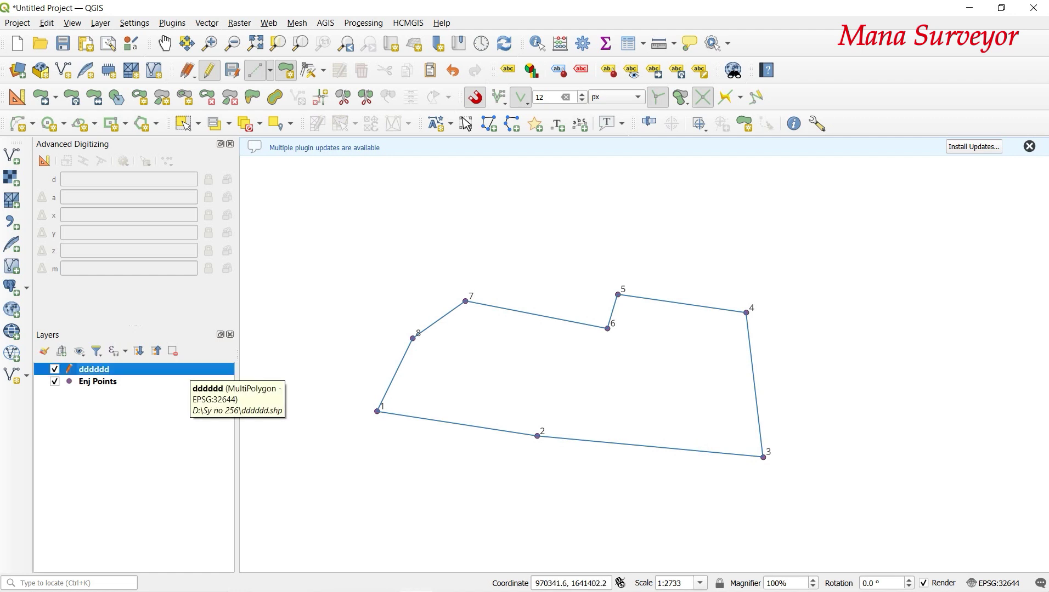
right_click(188, 372)
left_click(245, 125)
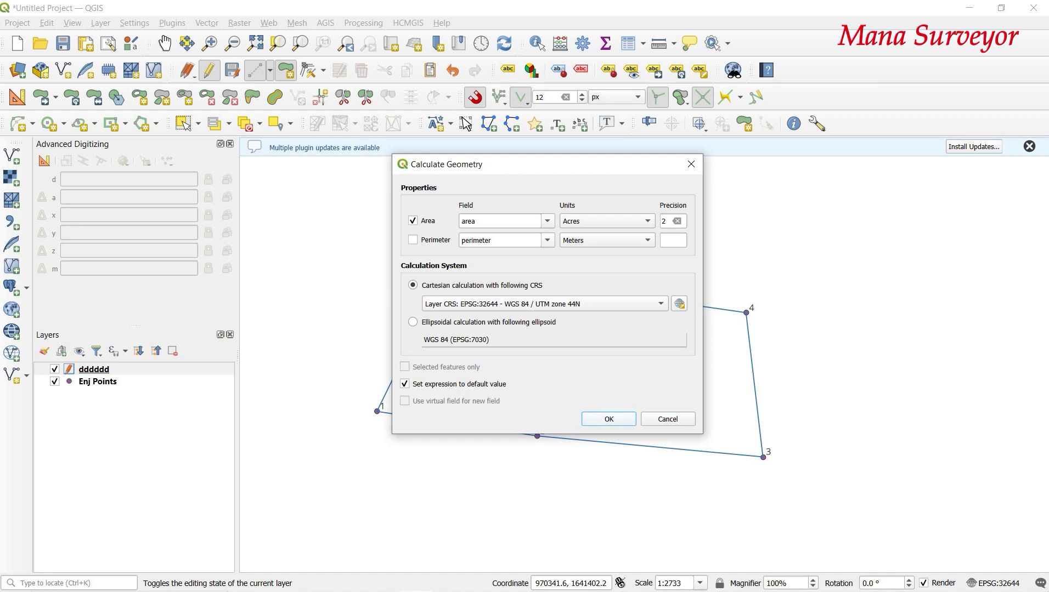
left_click(609, 419)
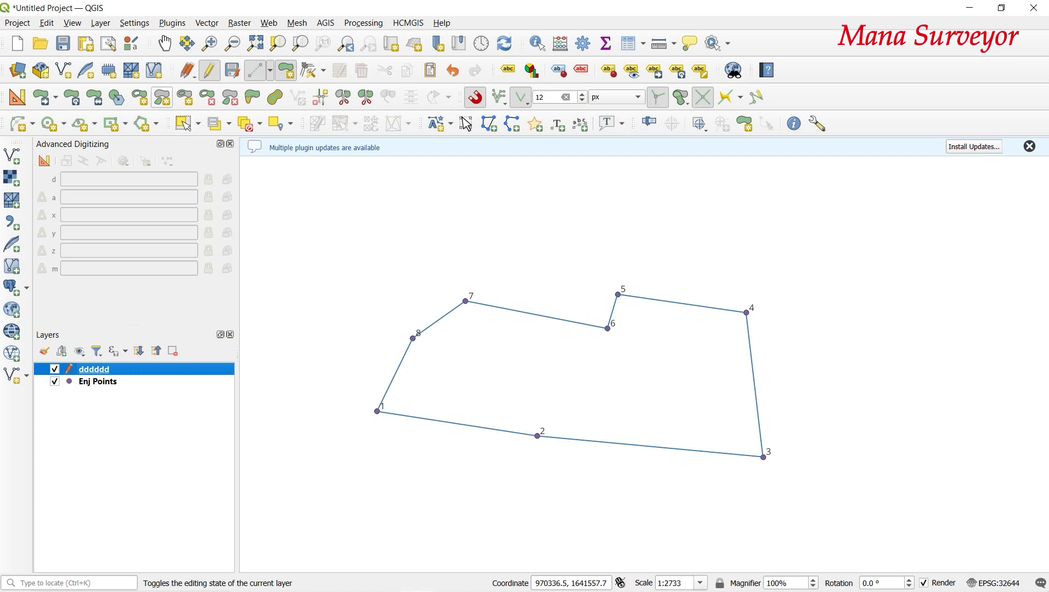
Select the parcel polygon, inspect its calculated area in the dddddd attribute table, and clear the selection.
left_click(185, 124)
left_click(463, 366)
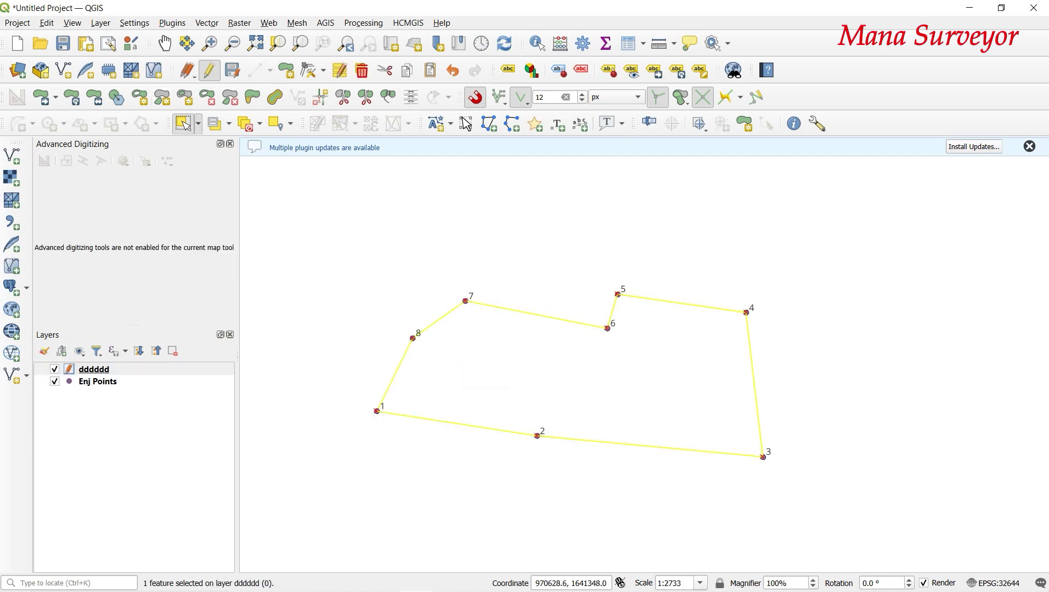
left_click(643, 43)
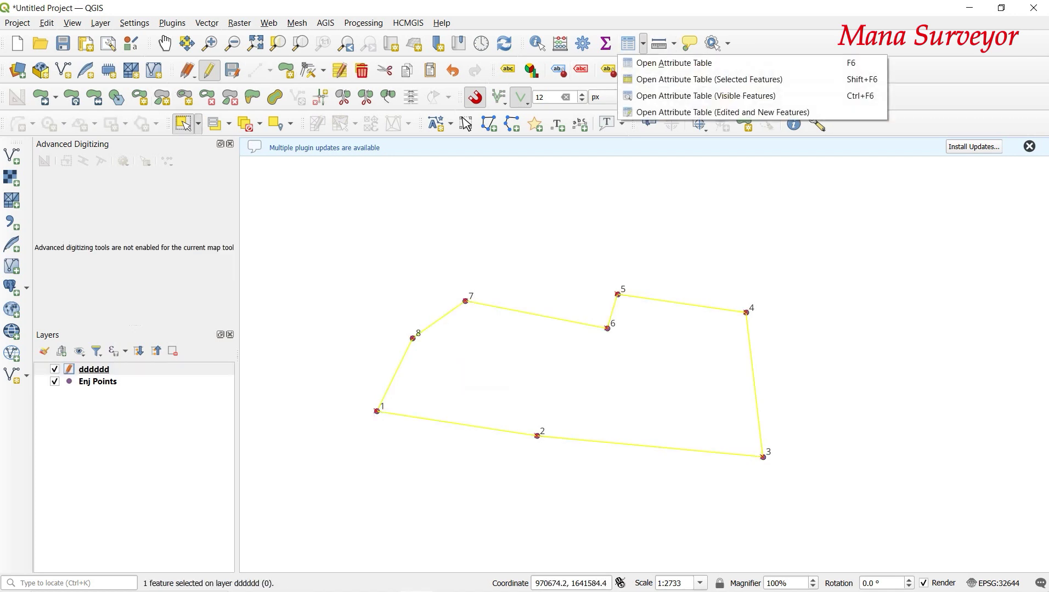
left_click(674, 62)
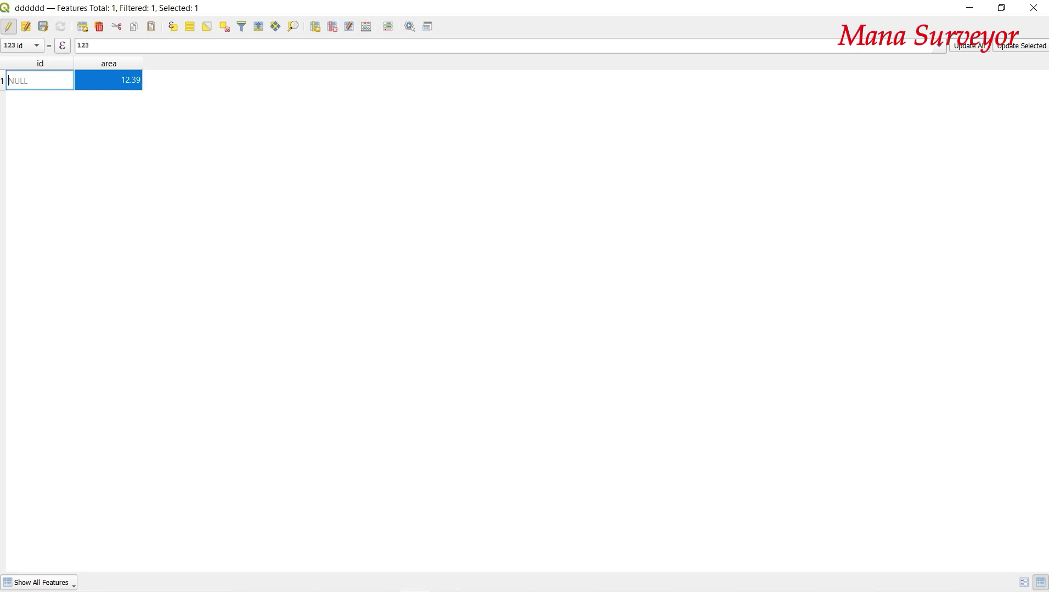
left_click(1034, 8)
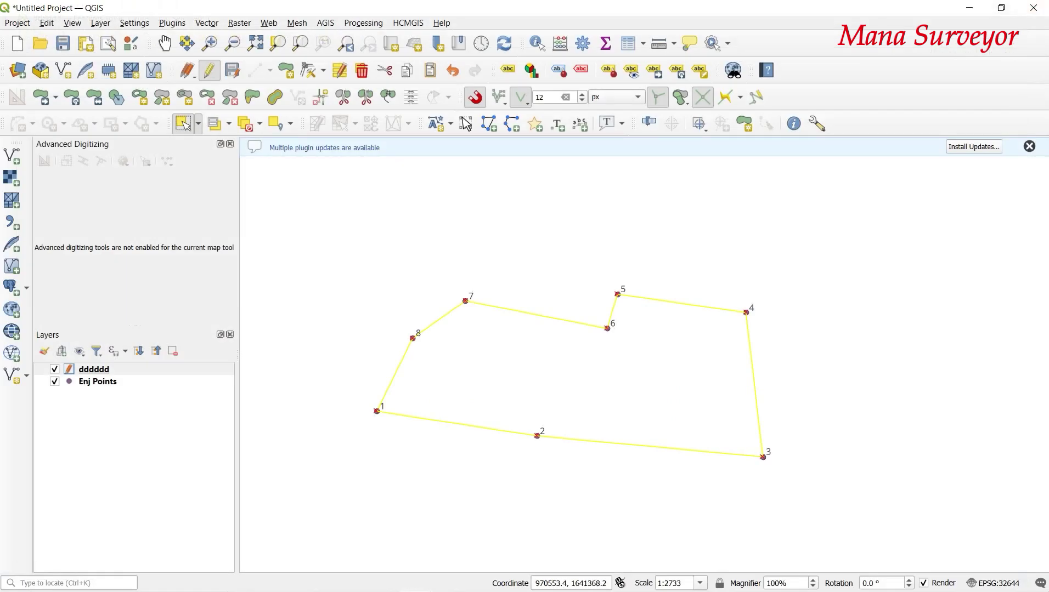
left_click(458, 370)
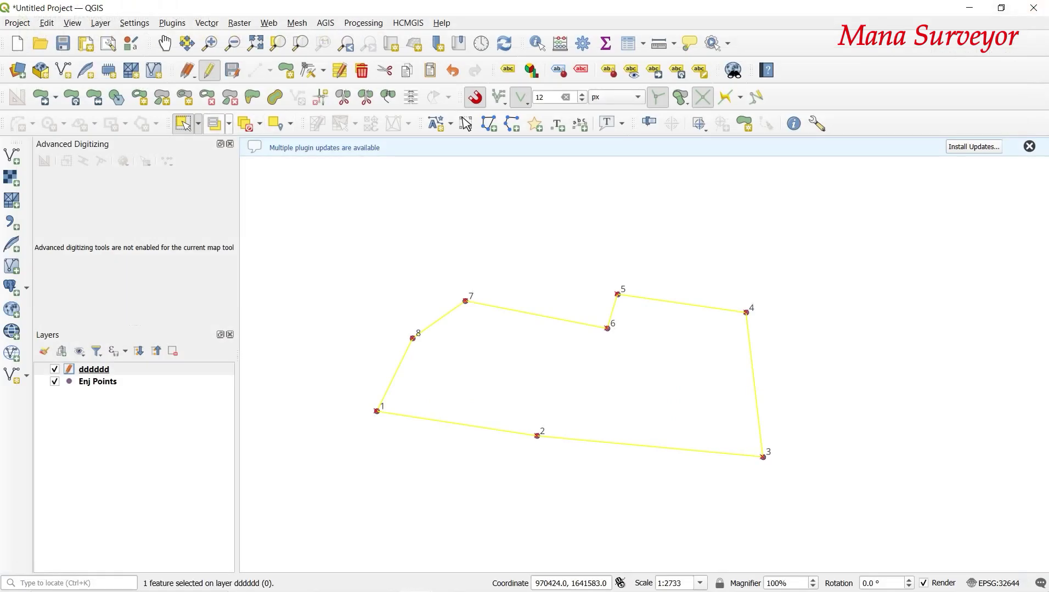
left_click(245, 124)
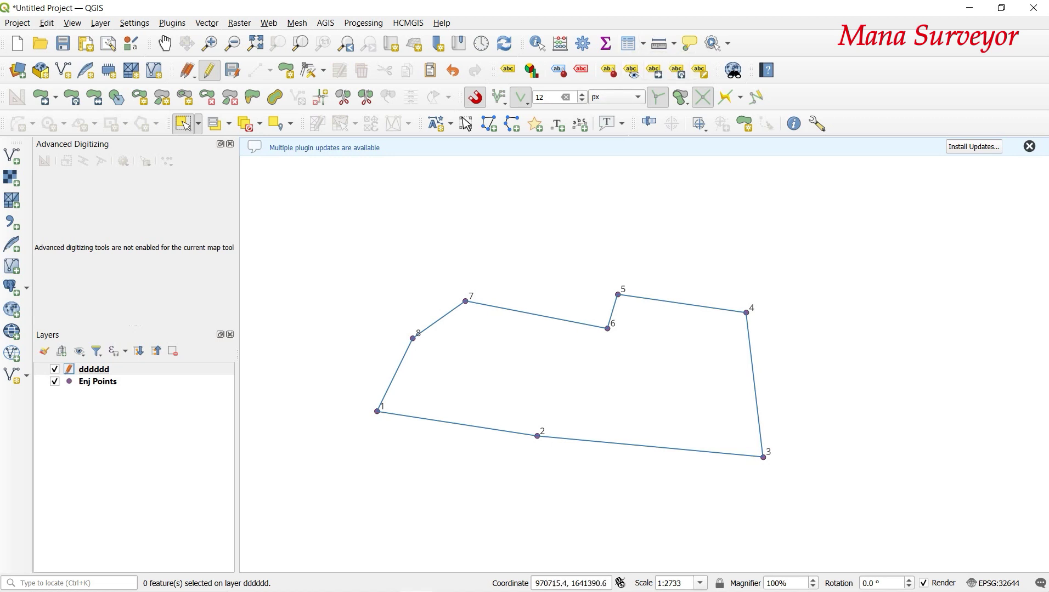
Turn on Single Labels for the dddddd layer, using the area field as the label value.
left_click(94, 369)
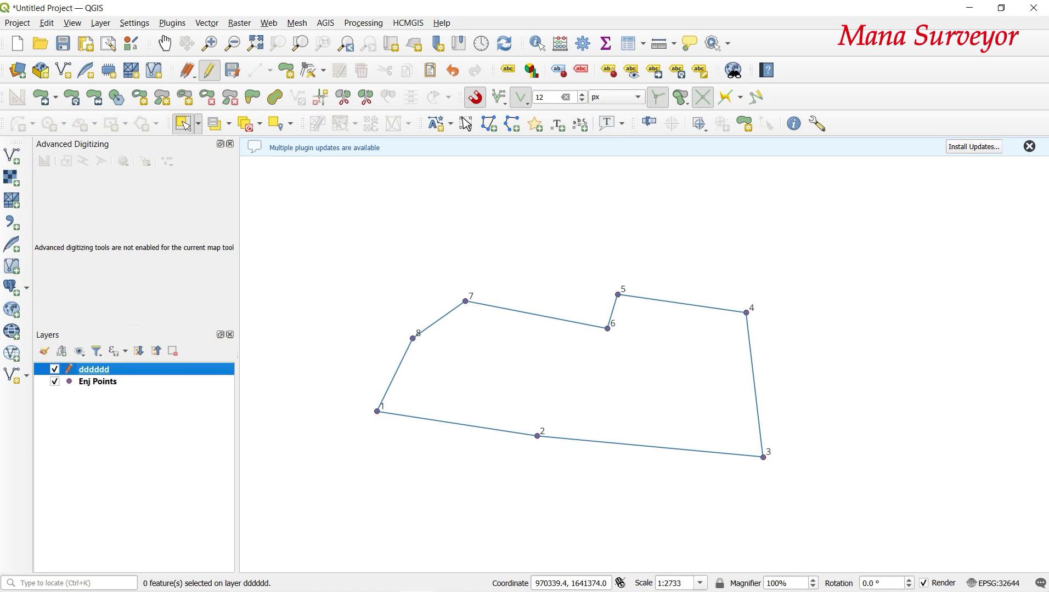
right_click(138, 369)
left_click(165, 385)
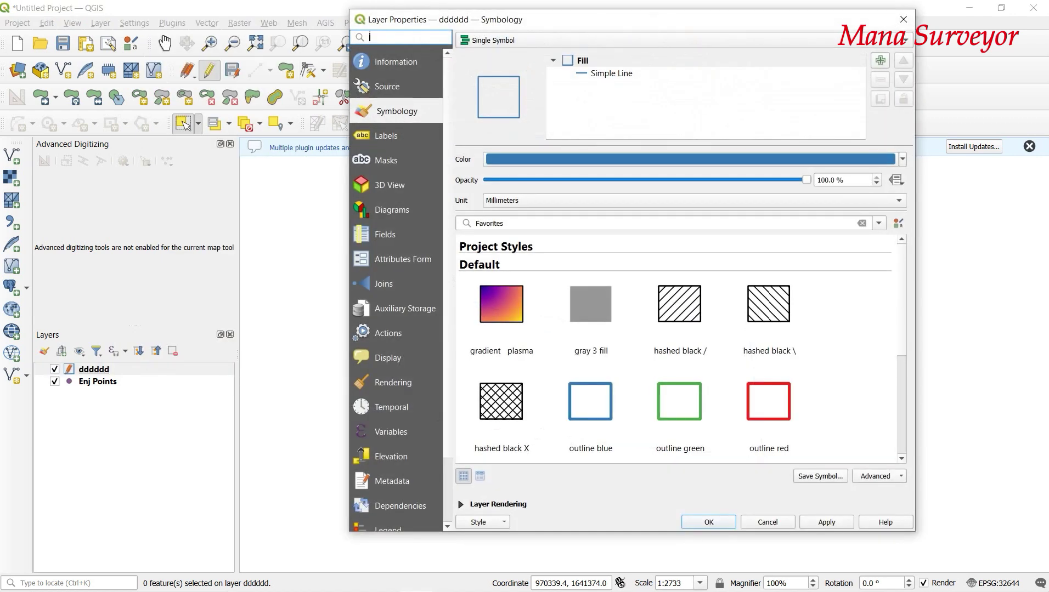
left_click(388, 136)
left_click(513, 40)
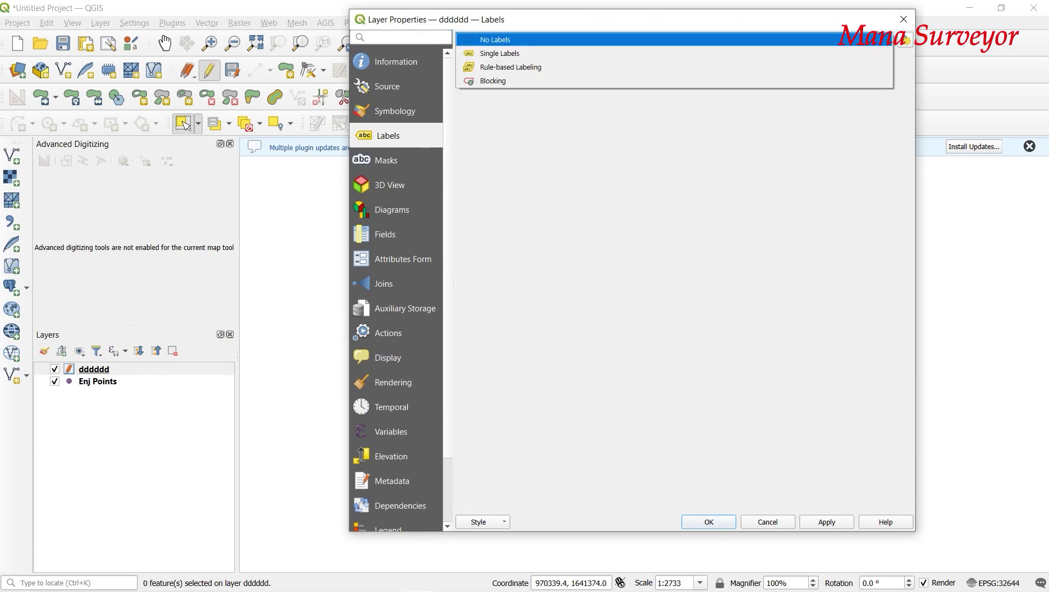
left_click(510, 53)
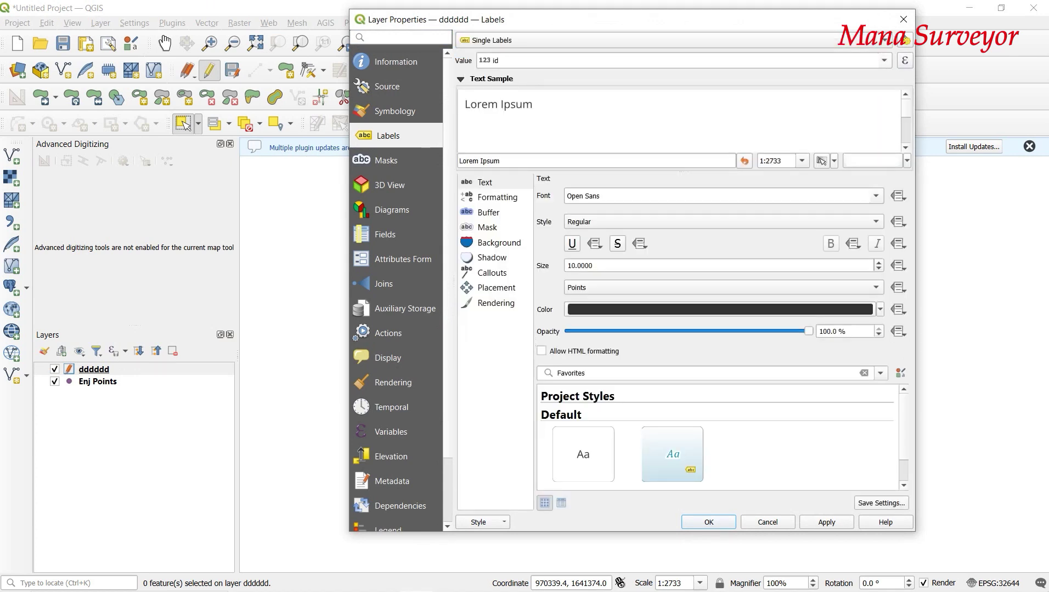
left_click(884, 61)
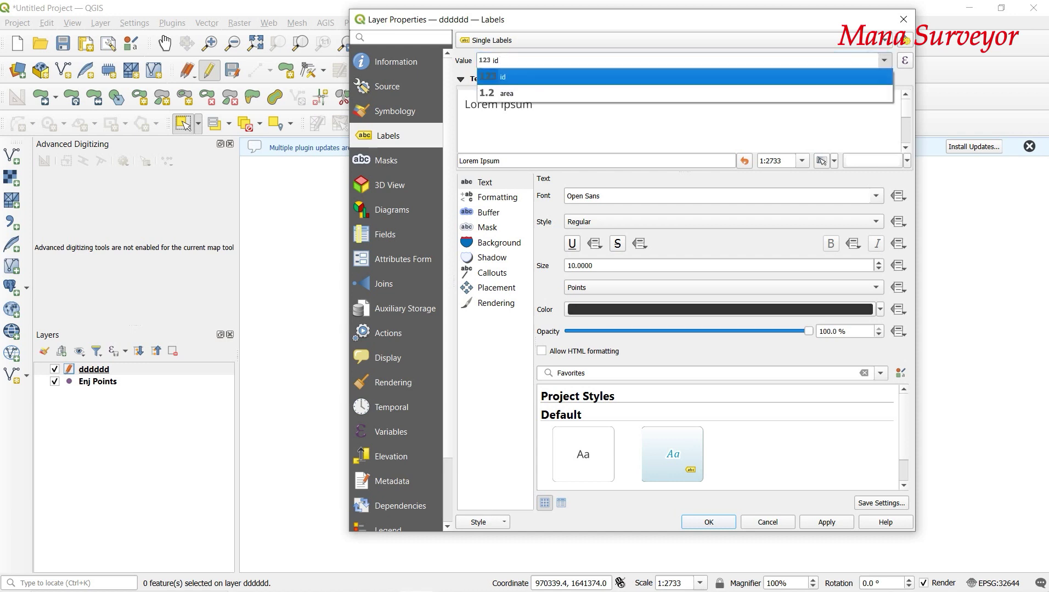
left_click(508, 94)
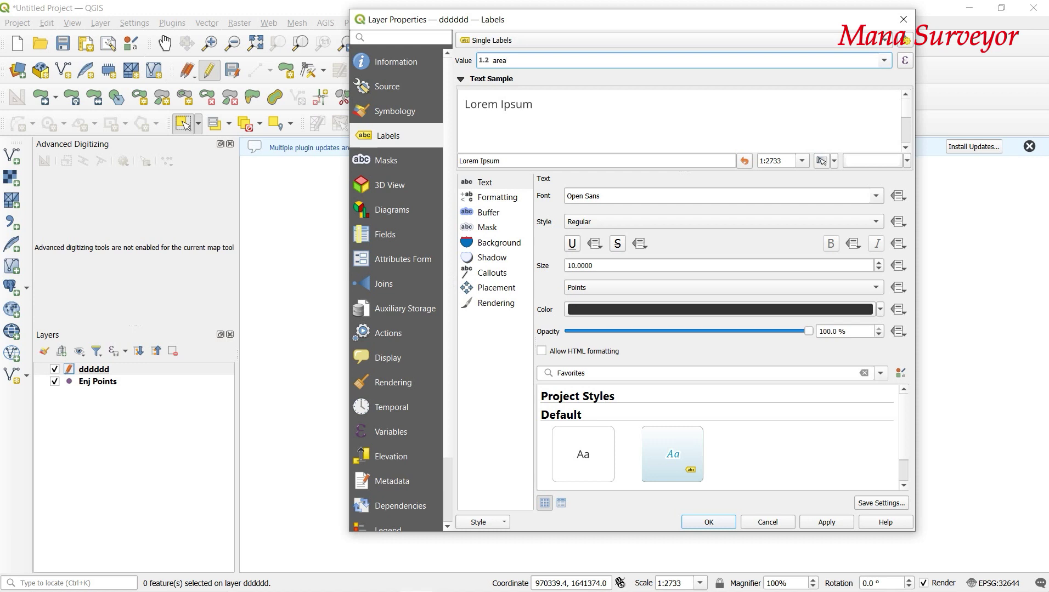
left_click(708, 522)
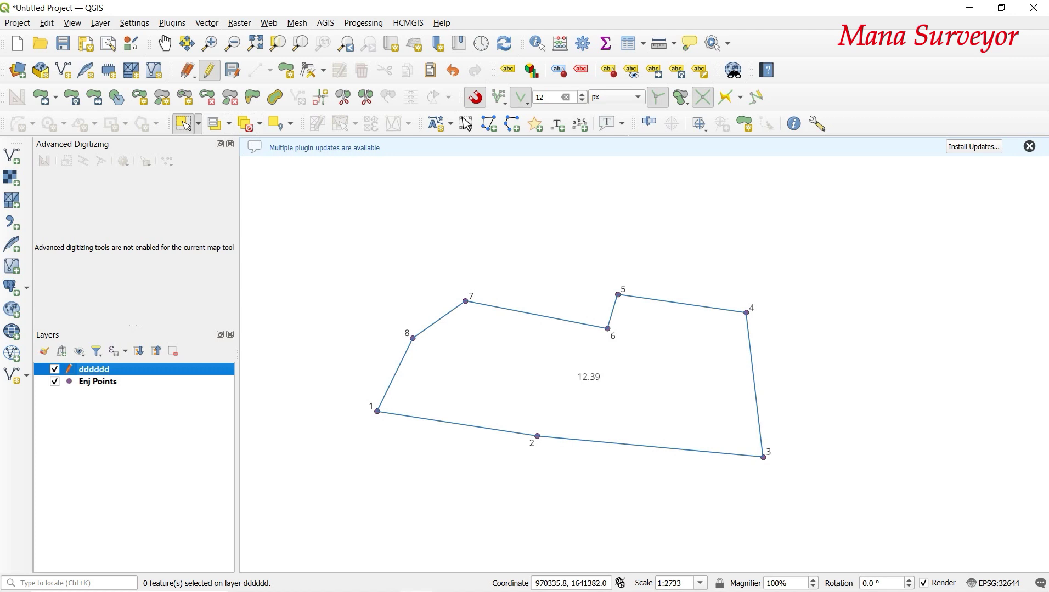
Select the parcel polygon and split it with a line crossing the 1–2 edge near point 2 and the middle of the 6–7 edge.
left_click_drag(519, 349, 591, 403)
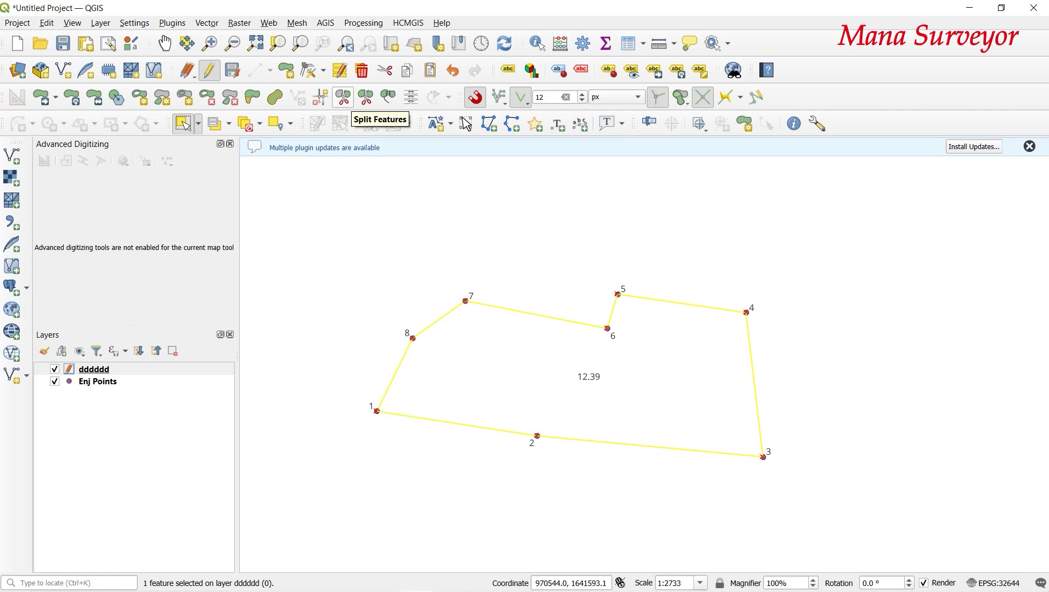
left_click(343, 98)
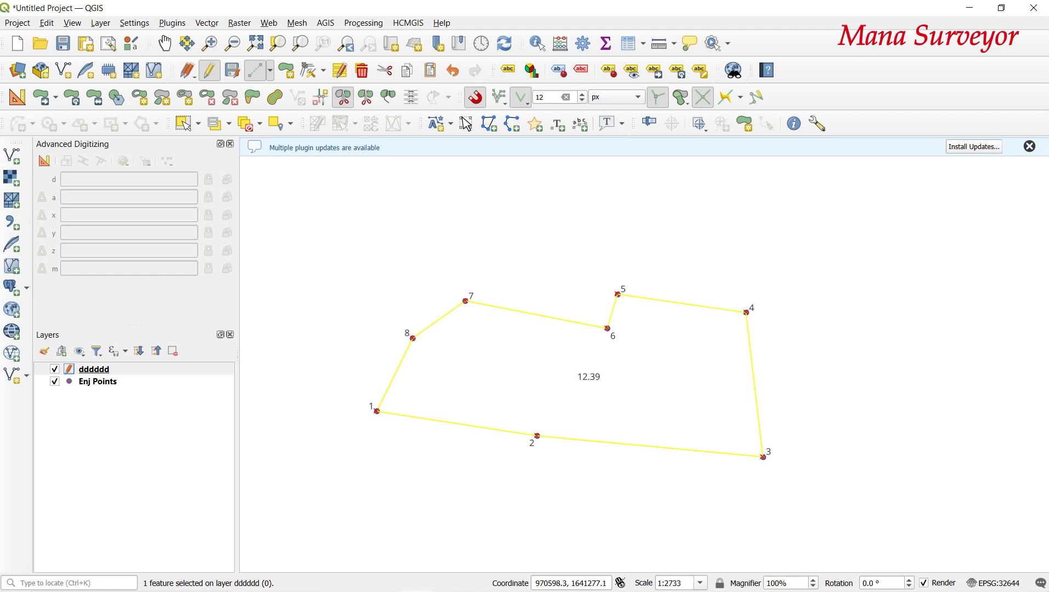
scroll(489, 457, "up", 1)
scroll(490, 457, "down", 1)
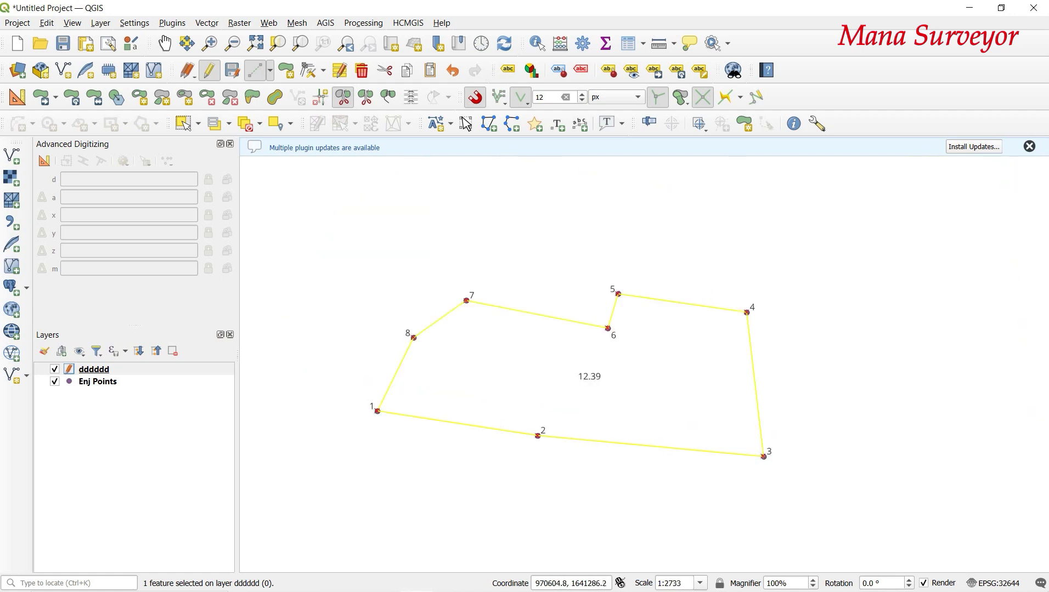
left_click(500, 454)
left_click(545, 288)
right_click(521, 278)
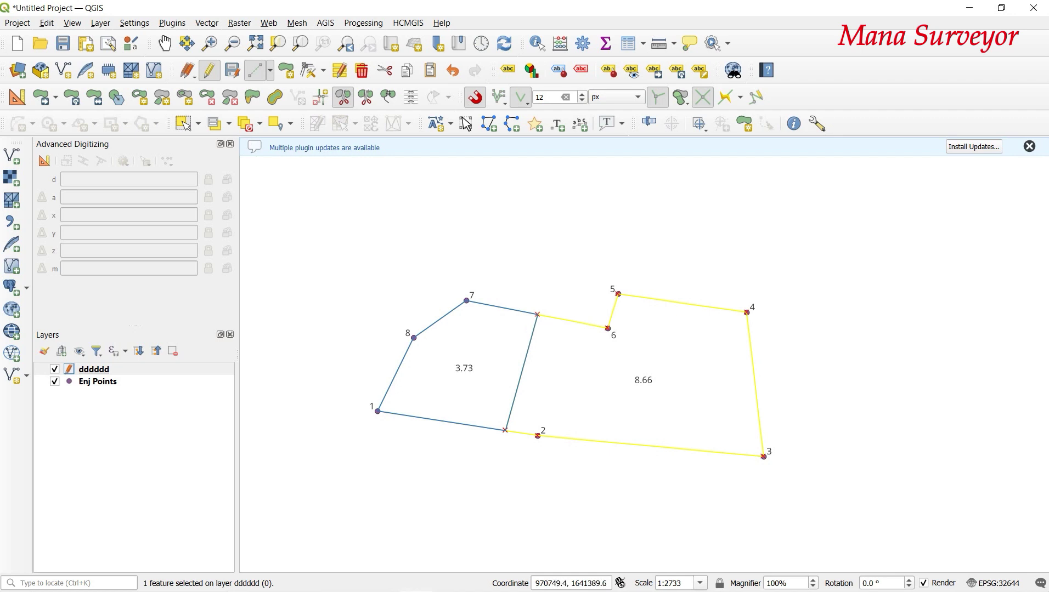
Select the two split parcel pieces on the map.
left_click(184, 124)
left_click_drag(557, 344, 595, 378)
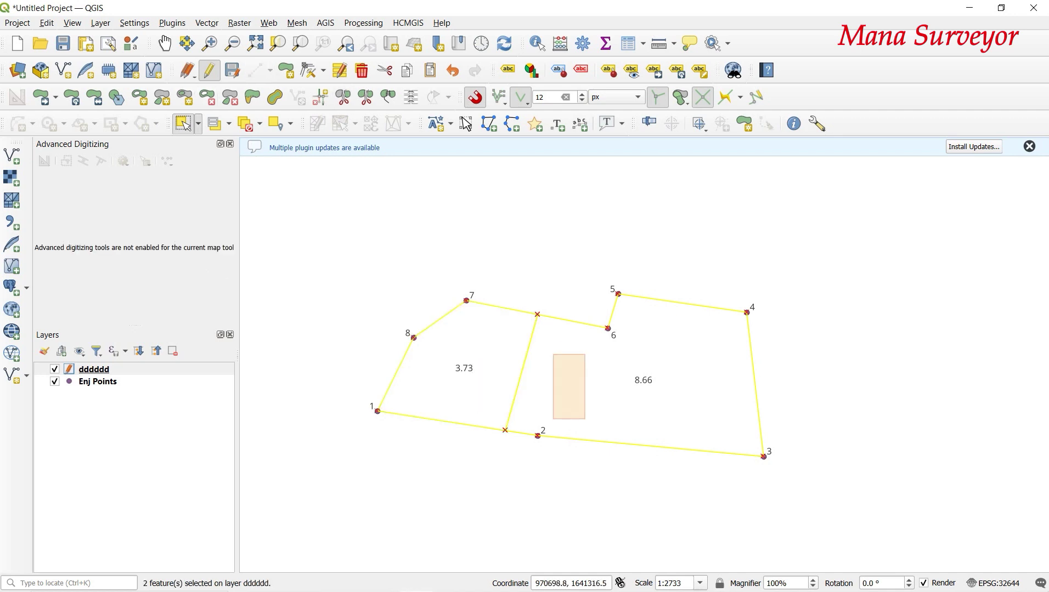
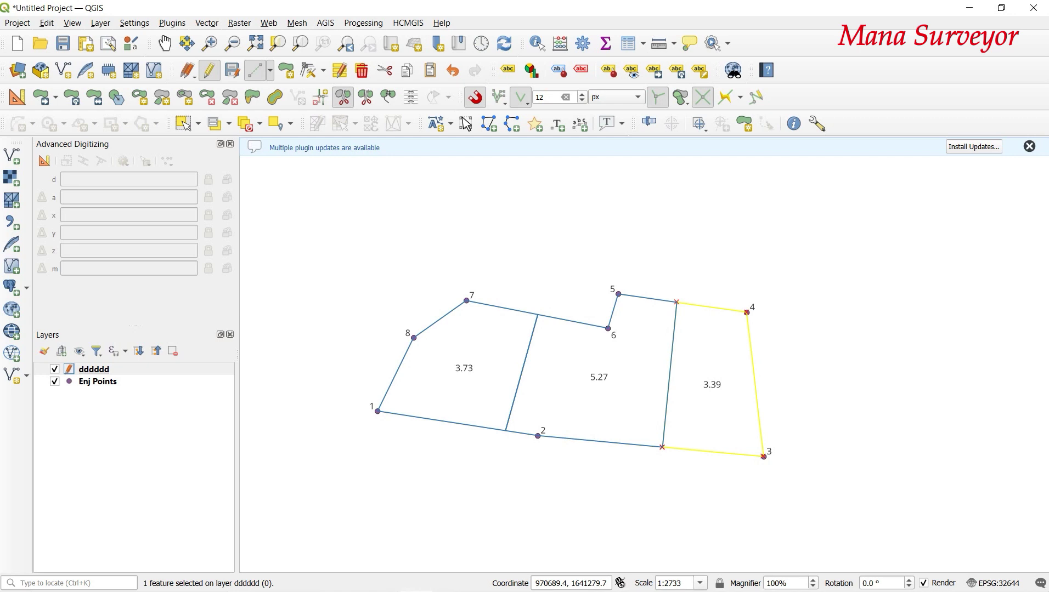
Switch to Calculator, divide the total parcel area 12.39 by 3, and close the calculator.
key("XF86Calculator")
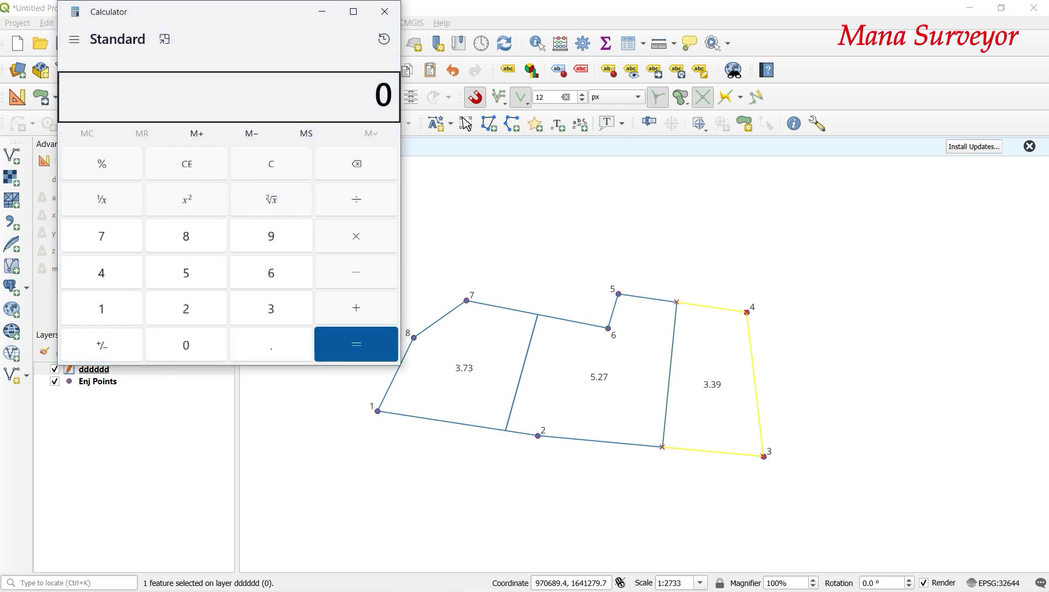
type("12.")
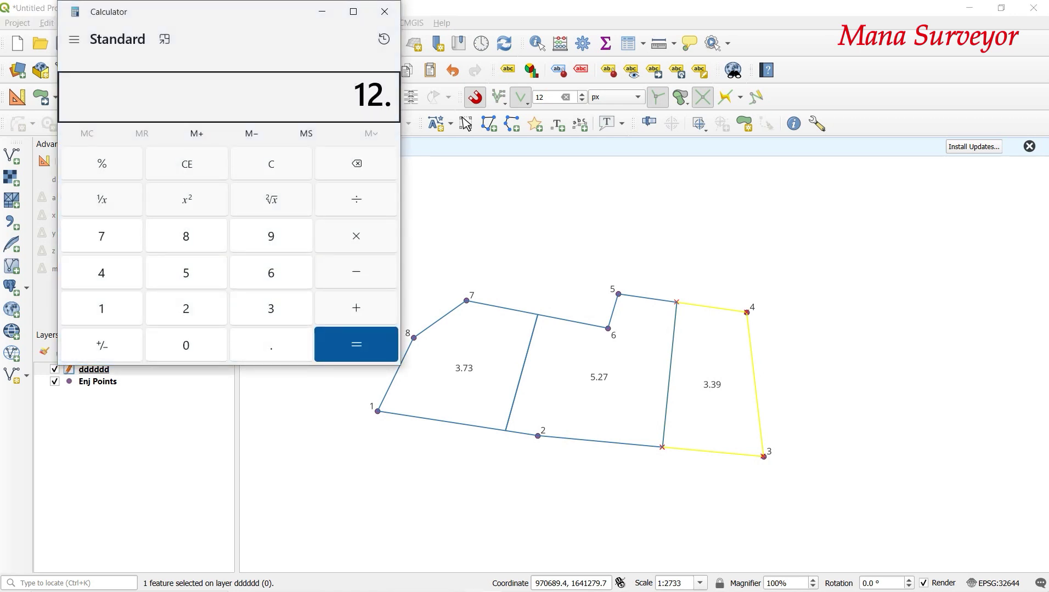
type("39")
key("slash")
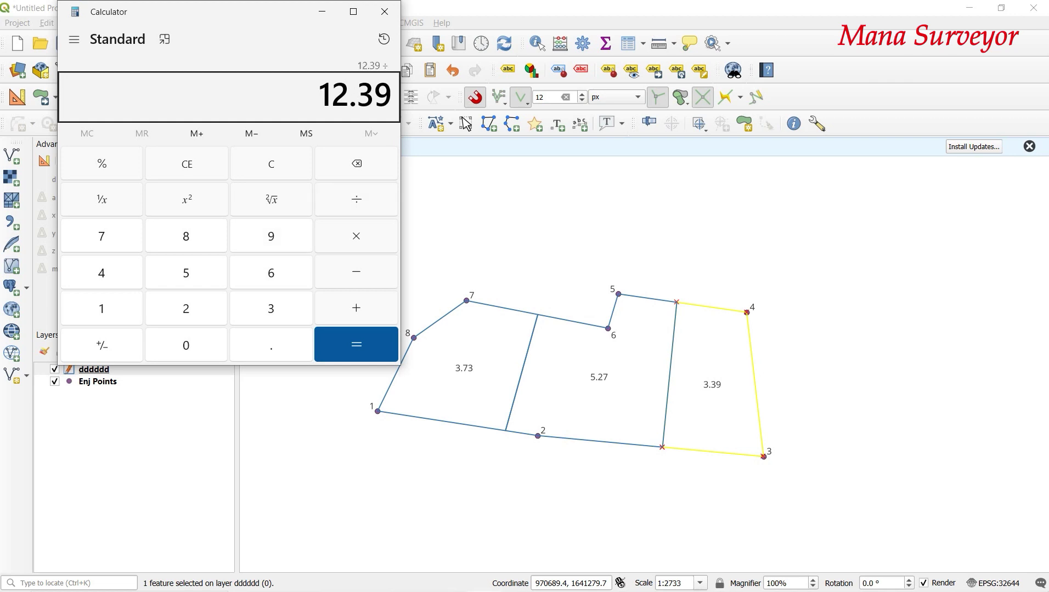
type("3")
key("Return")
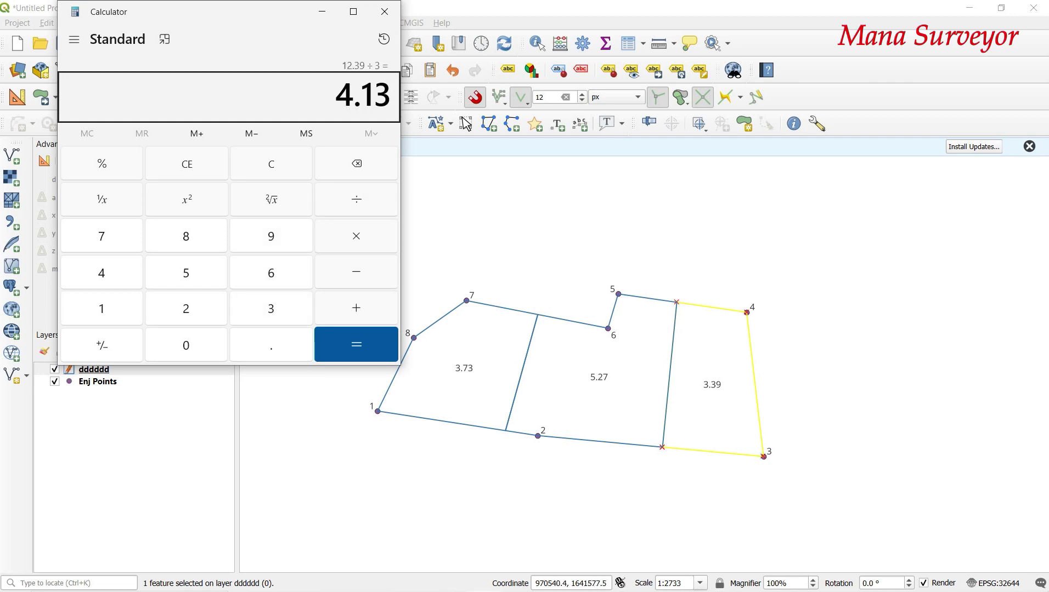
left_click(385, 11)
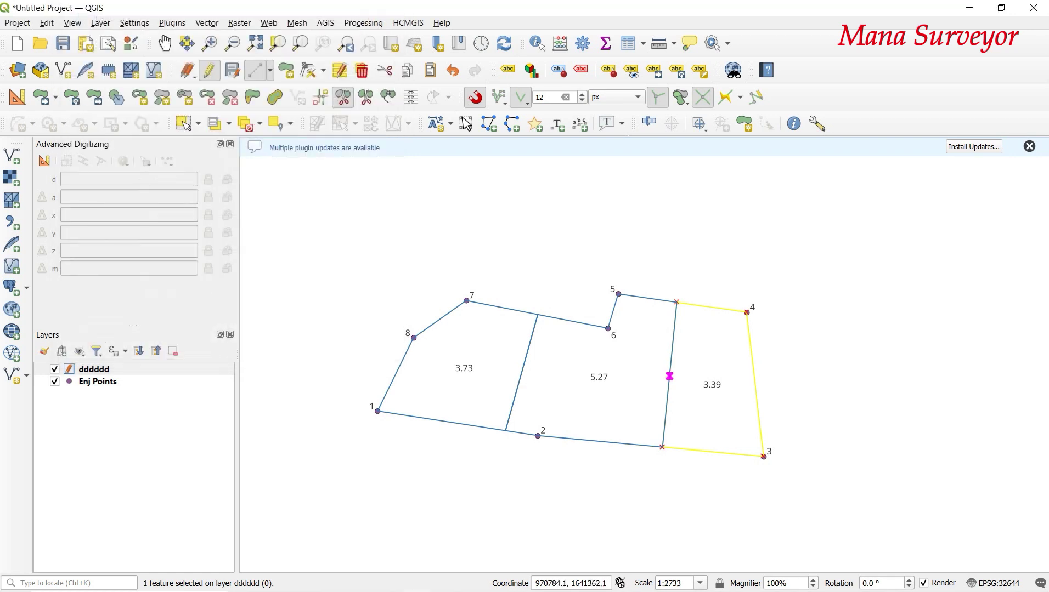
Clear the selection and use the Vertex Tool to shift the western dividing line's upper vertex slightly along the 6–7 edge toward point 6.
left_click(245, 124)
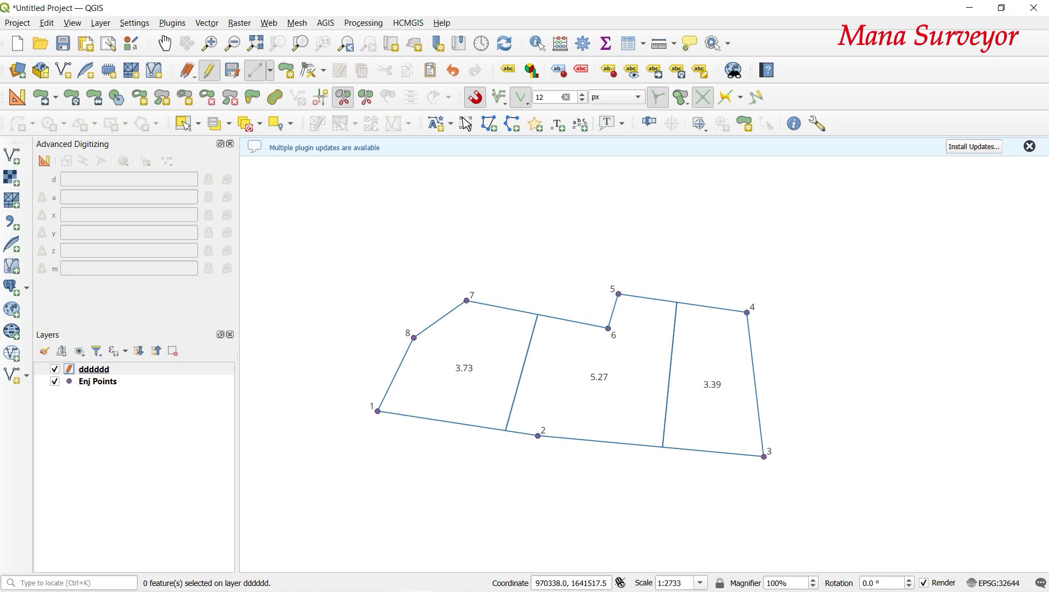
left_click(117, 370)
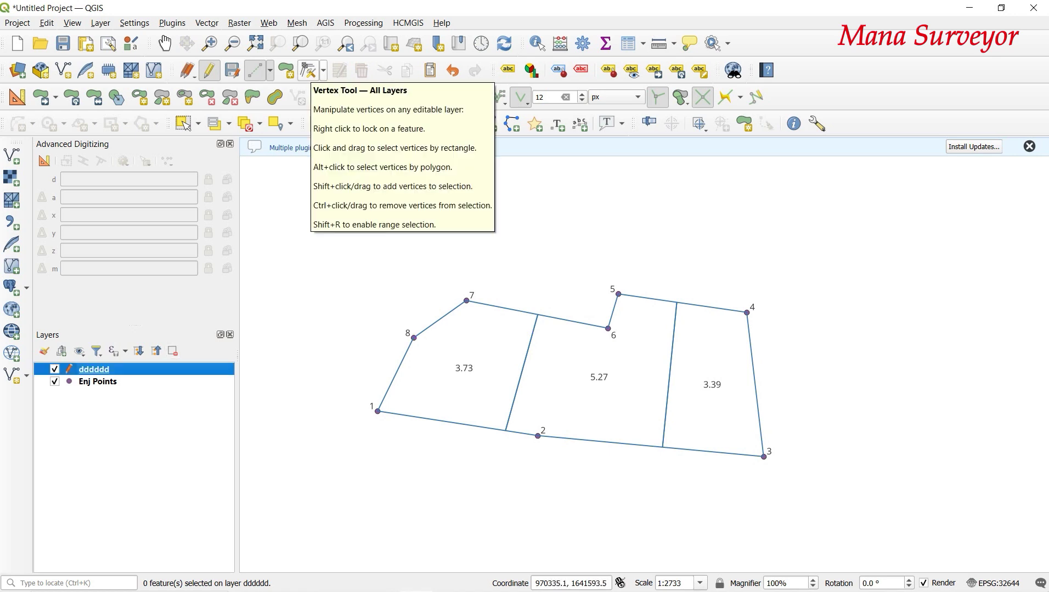
left_click(308, 71)
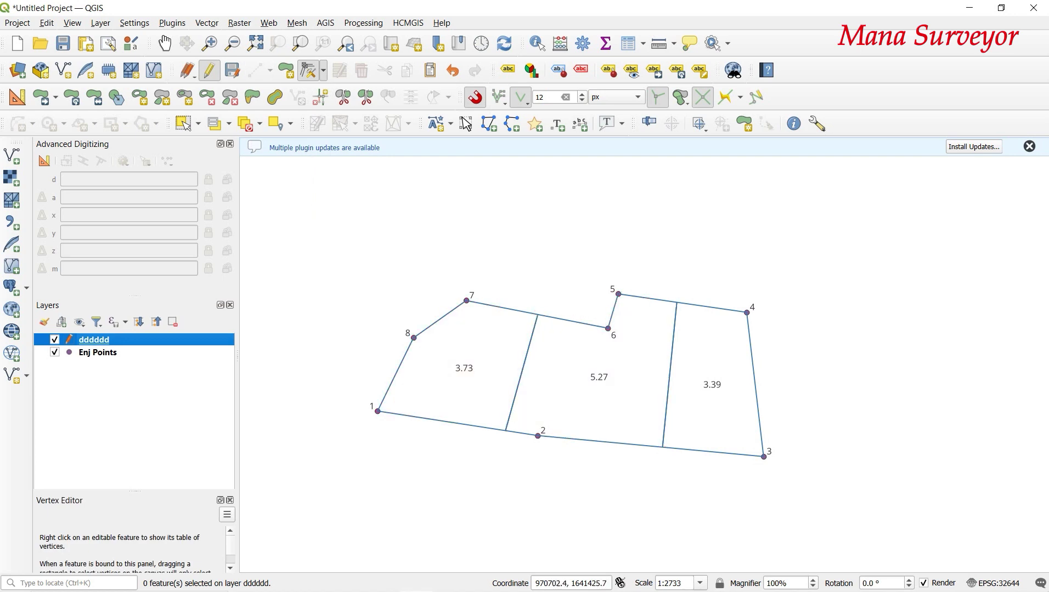
scroll(512, 315, "up", 1)
scroll(564, 314, "up", 2)
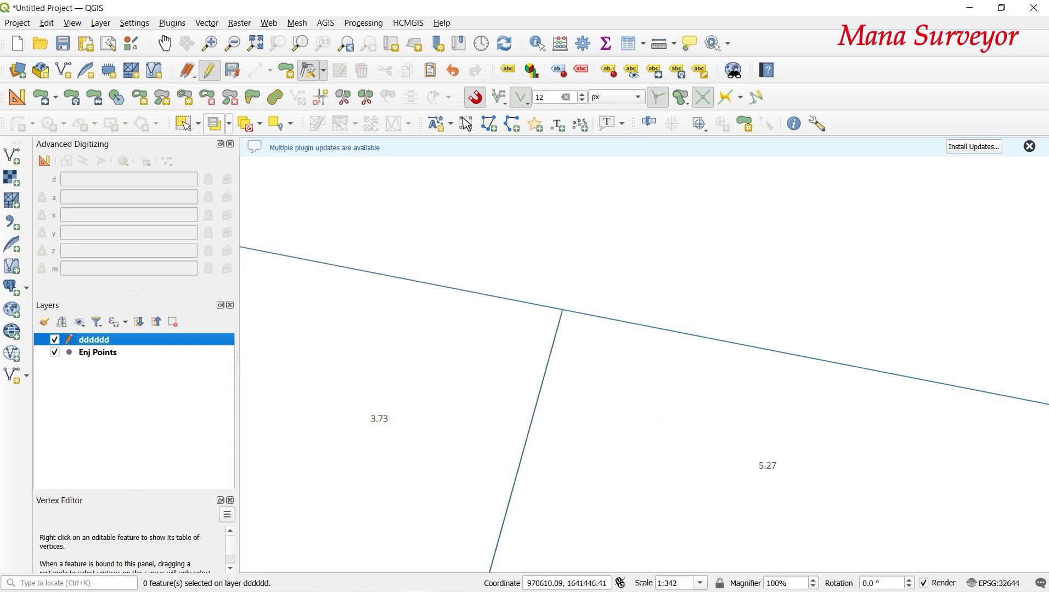
left_click(184, 124)
left_click(183, 124)
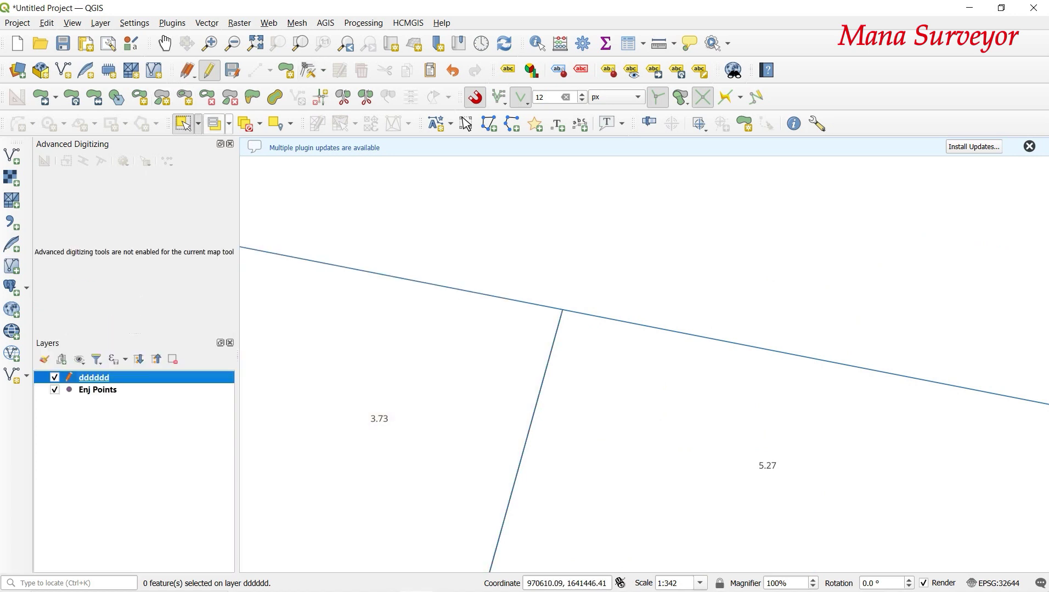
left_click(309, 70)
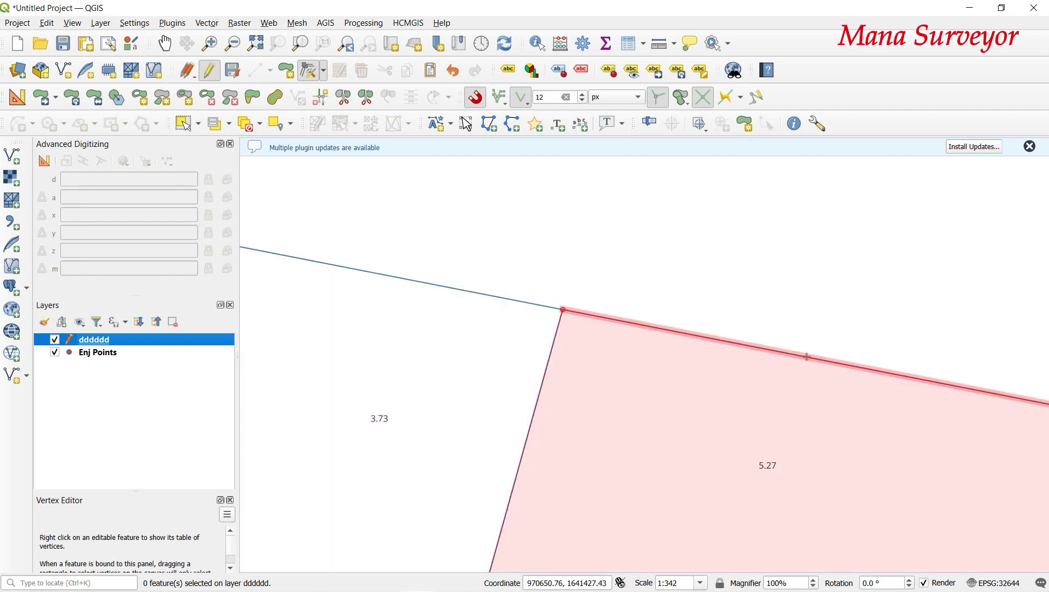
left_click(562, 310)
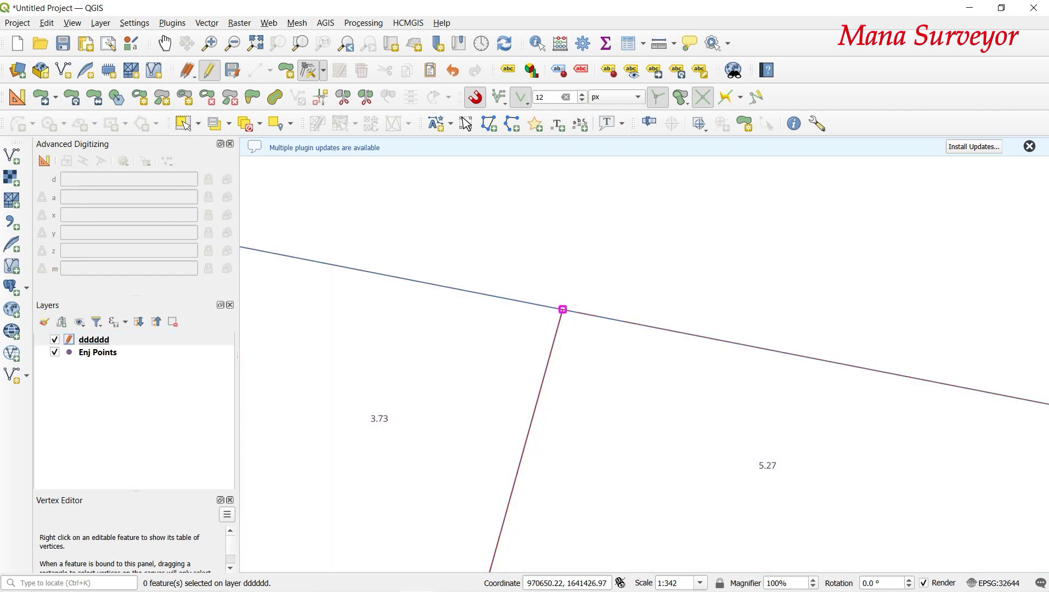
left_click(601, 317)
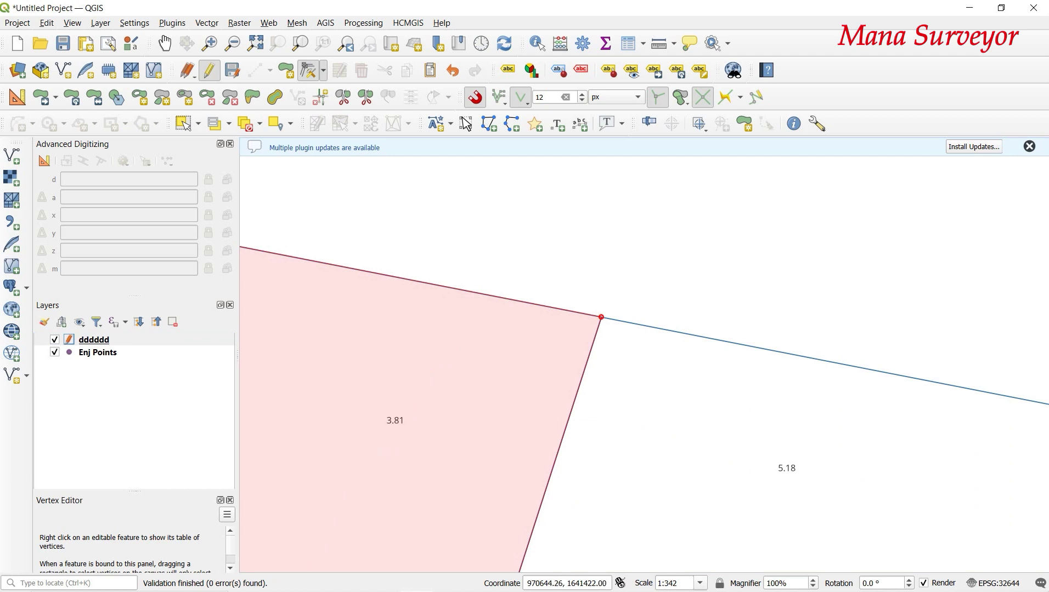
right_click(550, 340)
left_click(601, 317)
left_click(649, 317)
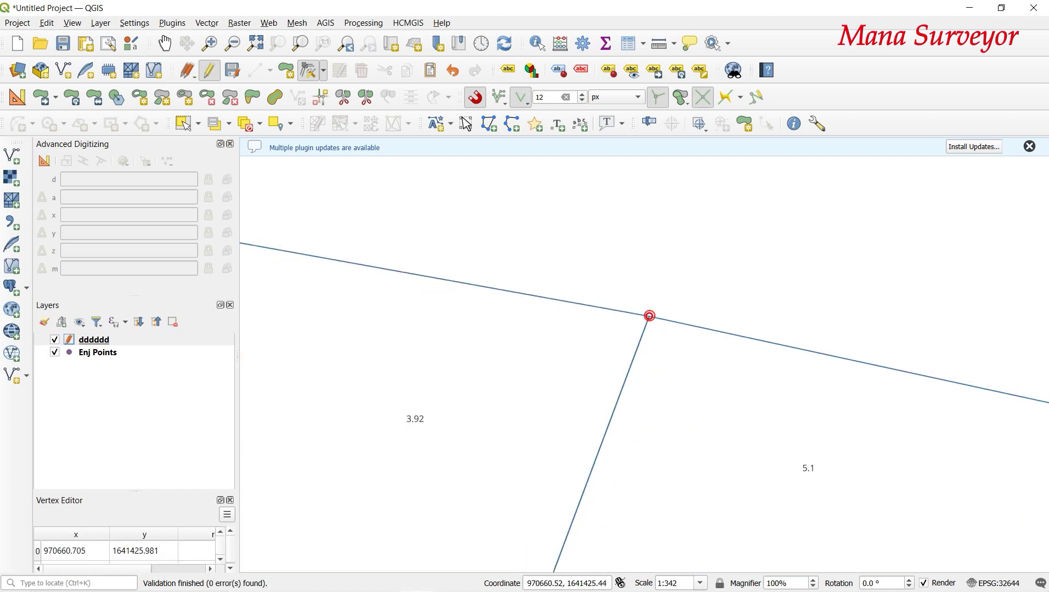
key("ctrl+z")
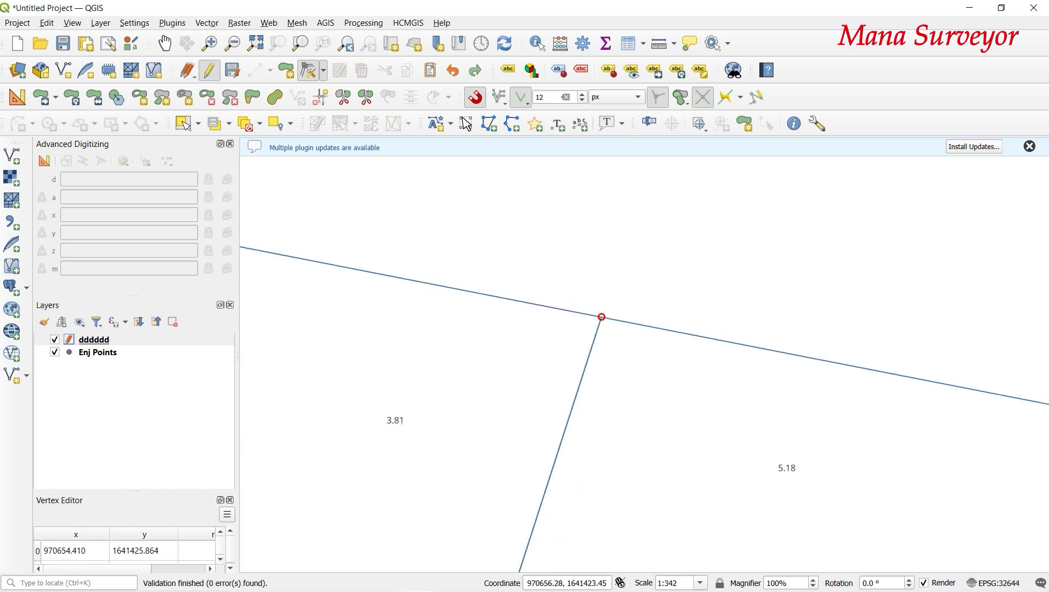
Move both ends of the western dividing line, the upper along the 6–7 edge toward point 6 and the lower toward point 2.
left_click(601, 317)
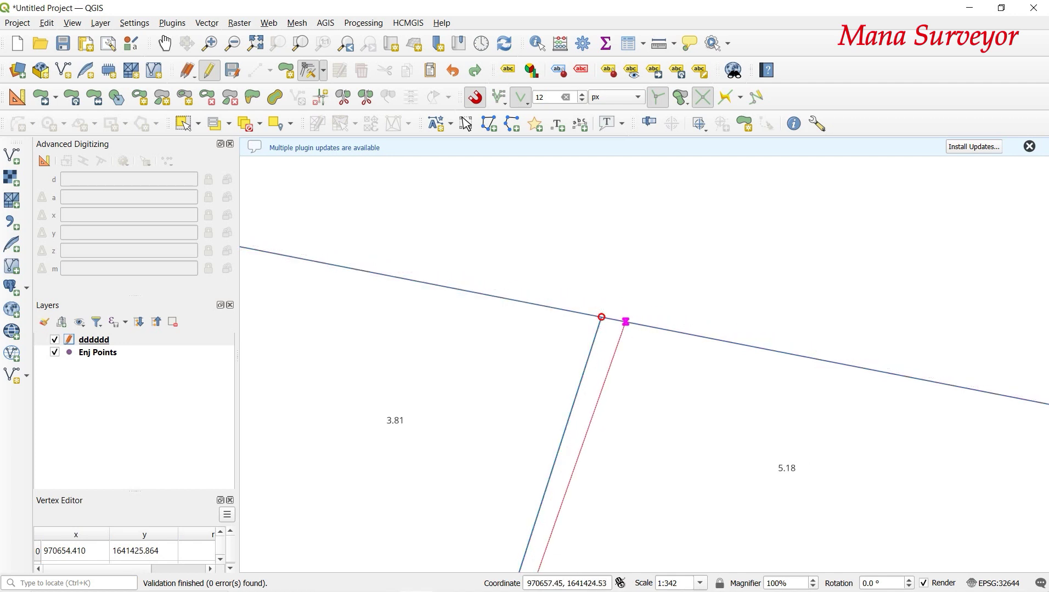
left_click(634, 324)
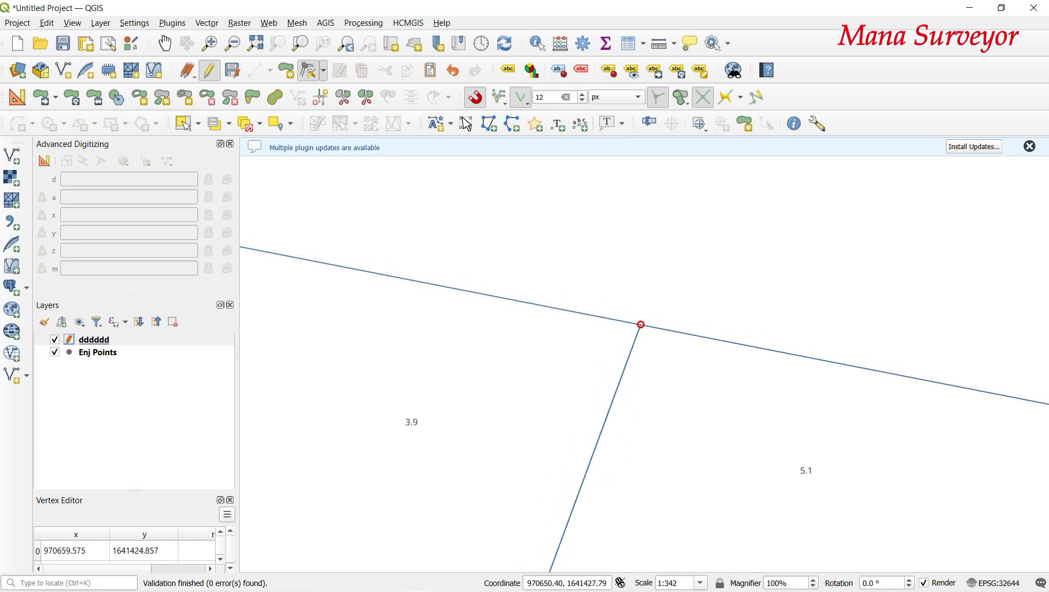
scroll(573, 304, "down", 2)
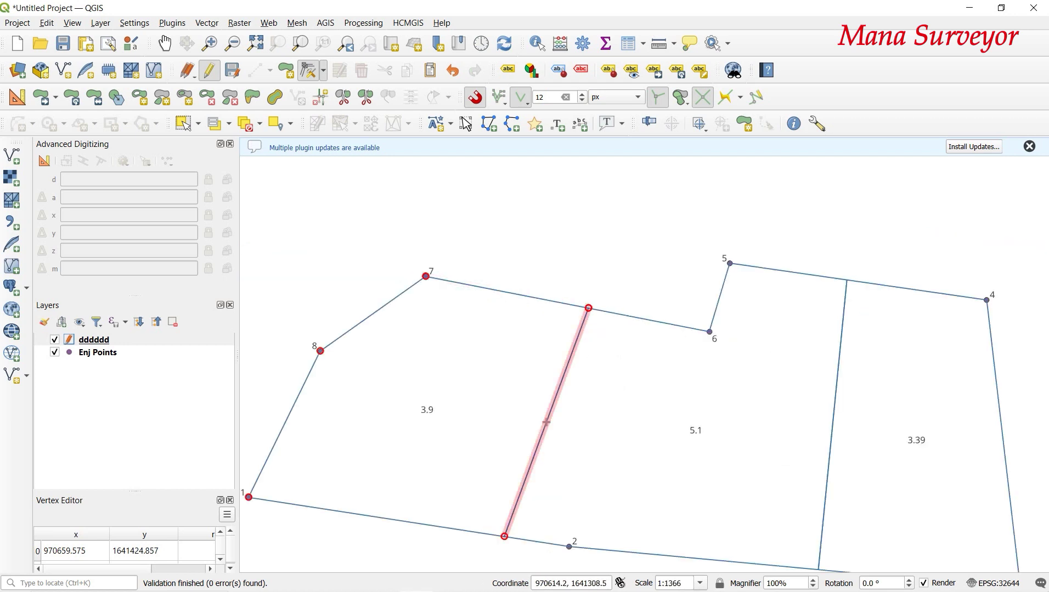
scroll(504, 537, "up", 2)
left_click(509, 516)
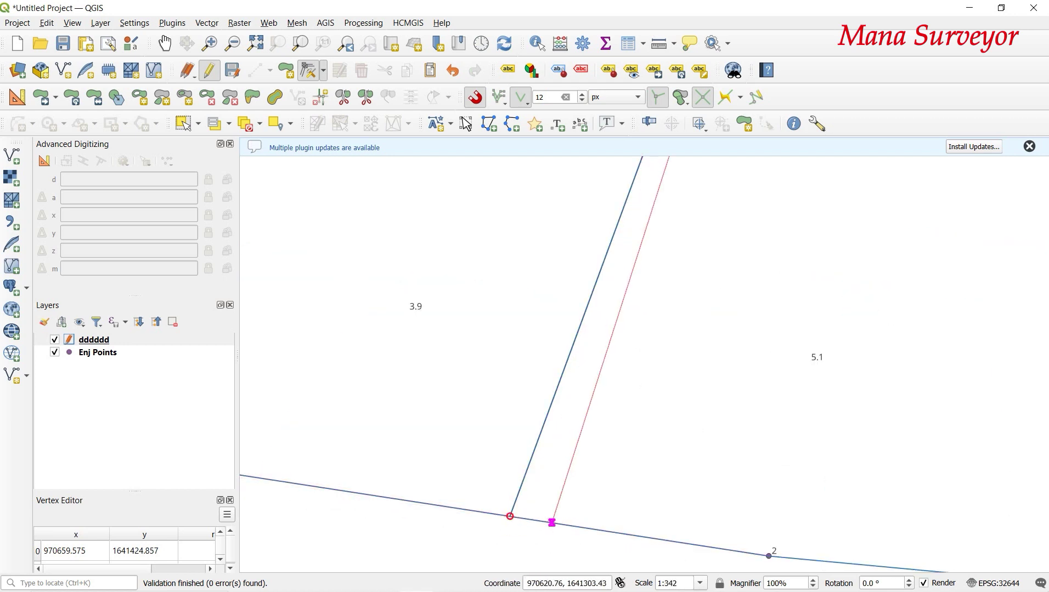
left_click(551, 523)
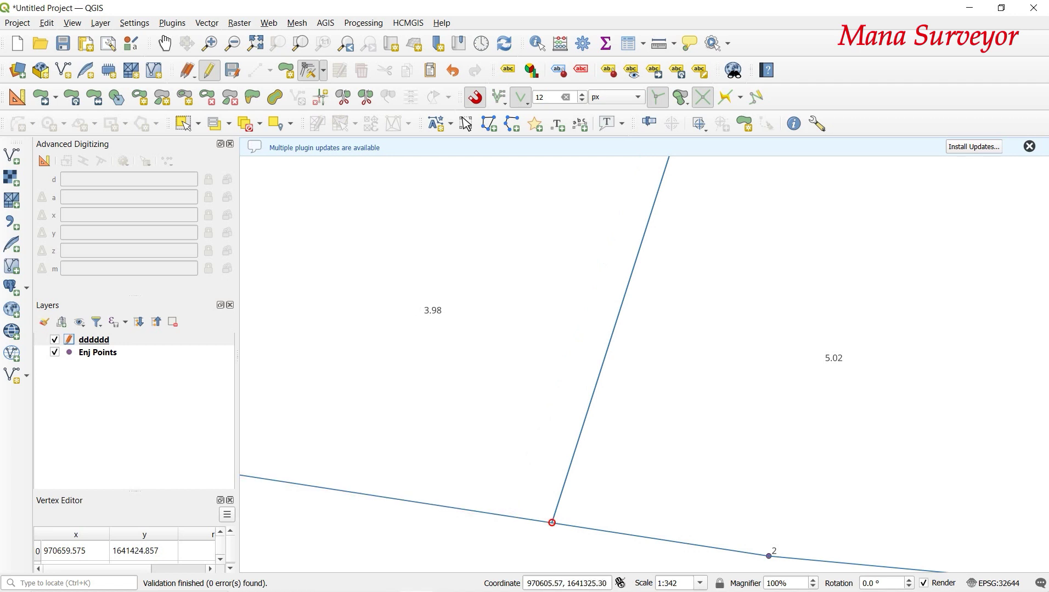
Nudge the western dividing line's upper vertex twice more along the 6–7 edge toward point 6.
scroll(545, 546, "down", 2)
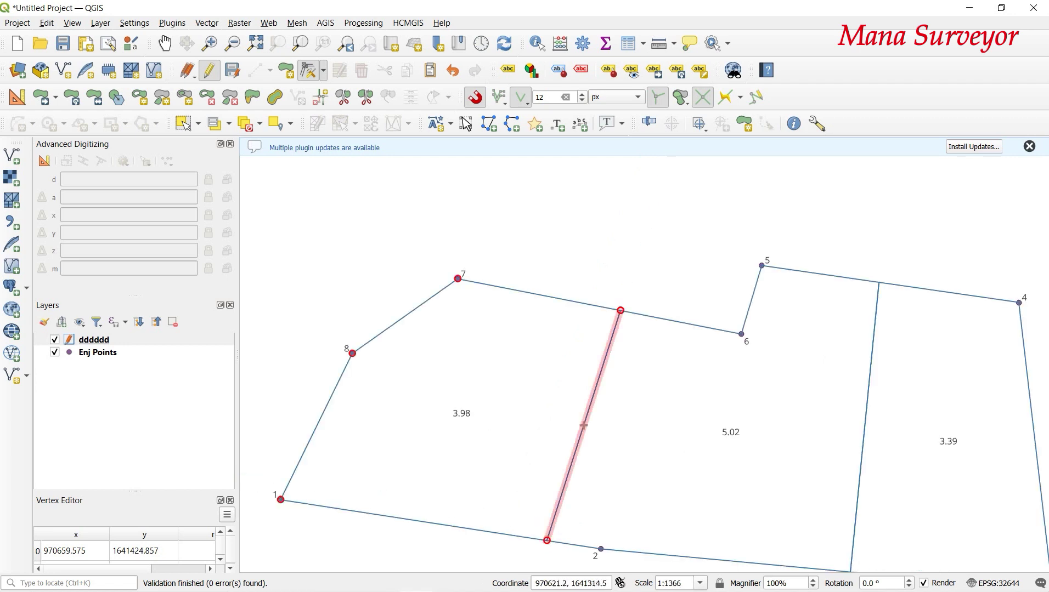
left_click(621, 310)
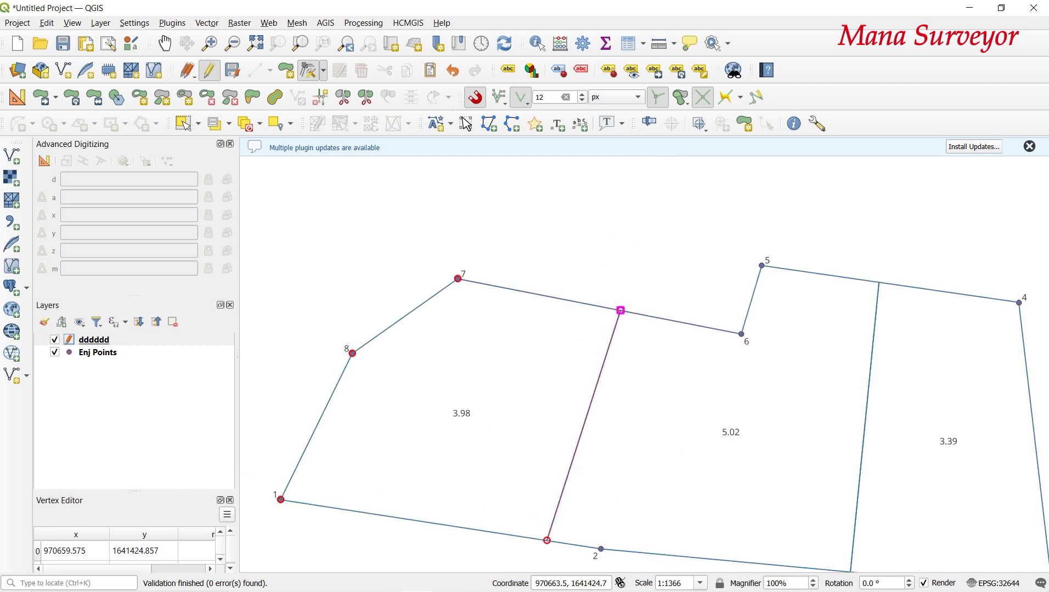
scroll(624, 310, "up", 2)
left_click(612, 312)
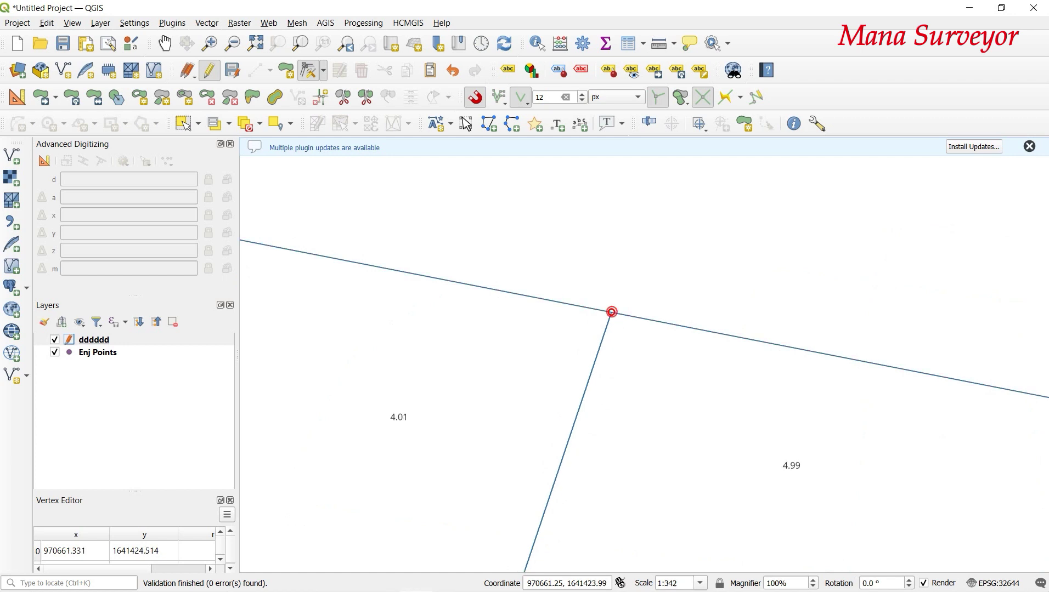
left_click(611, 313)
left_click(630, 316)
Fine-tune the western dividing line's lower vertex along the 1–2 edge toward point 2 until the western plot's area is 4.13.
scroll(630, 316, "down", 2)
scroll(503, 541, "up", 2)
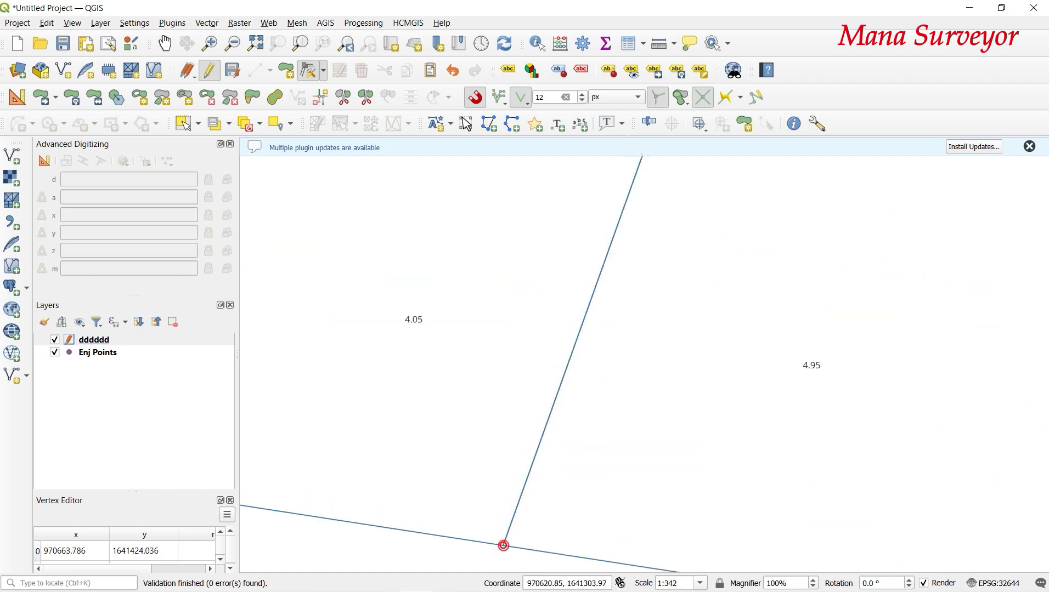
left_click(504, 546)
left_click(523, 549)
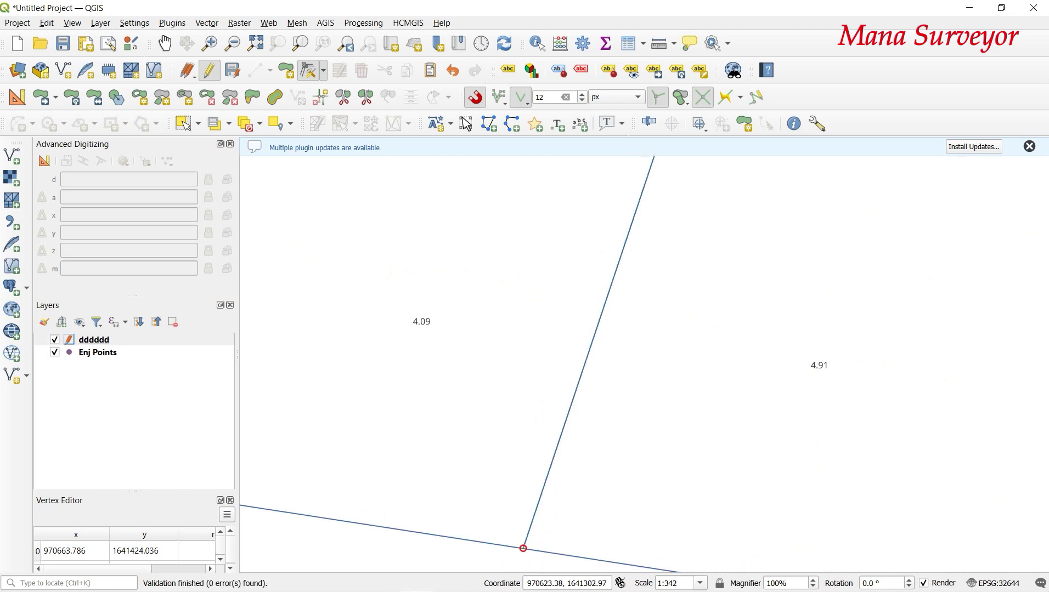
left_click(524, 548)
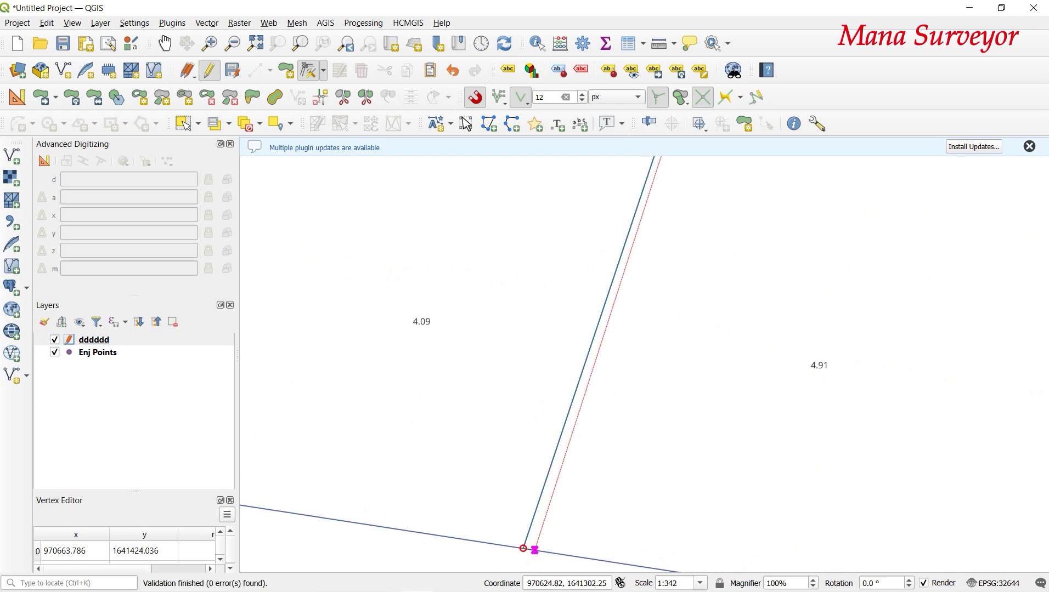
left_click(536, 550)
left_click(536, 551)
scroll(542, 551, "up", 1)
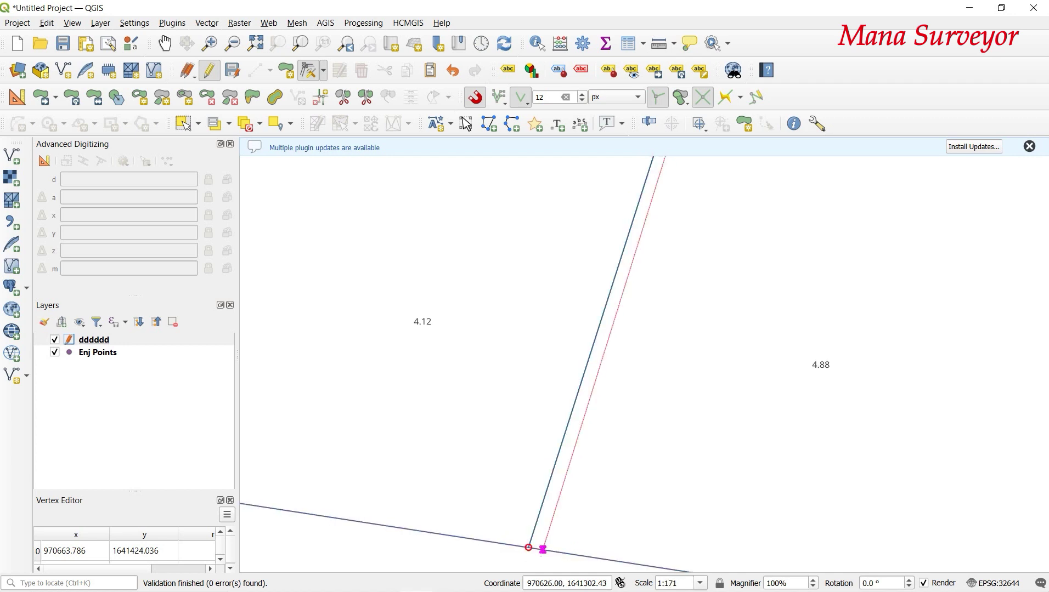
left_click(530, 548)
left_click(530, 549)
left_click(540, 550)
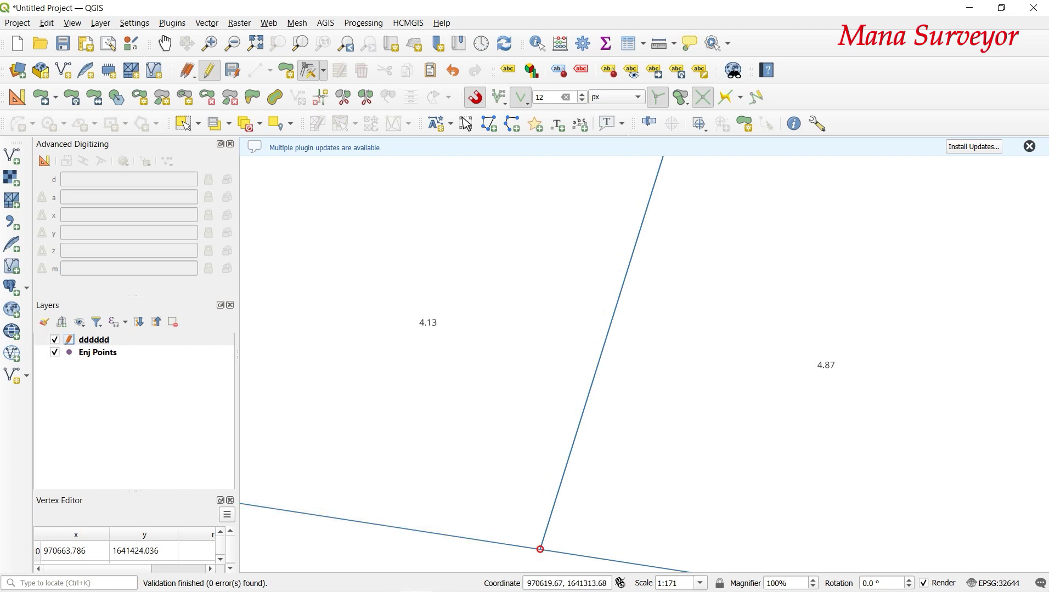
Move the eastern dividing line's lower vertex in two shifts along the 2–3 edge toward point 2 to enlarge the eastern plot.
scroll(540, 549, "down", 4)
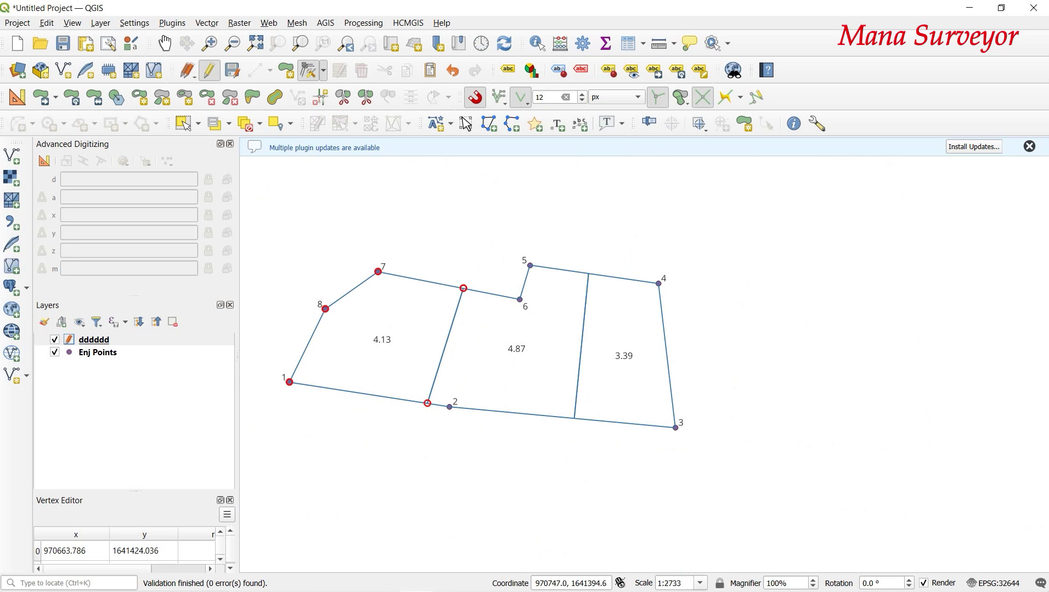
scroll(520, 344, "up", 1)
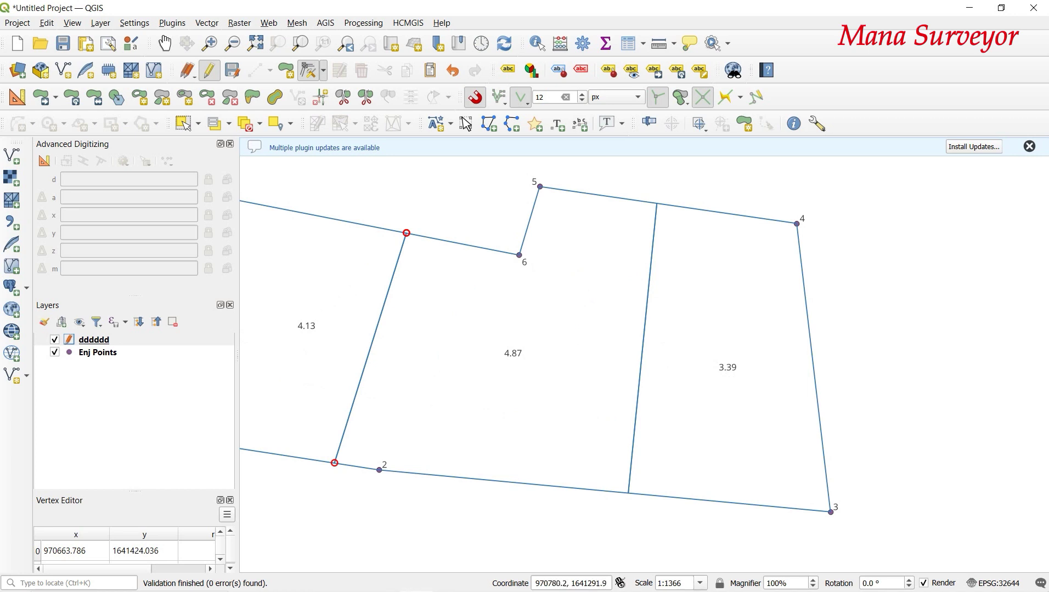
scroll(629, 492, "up", 1)
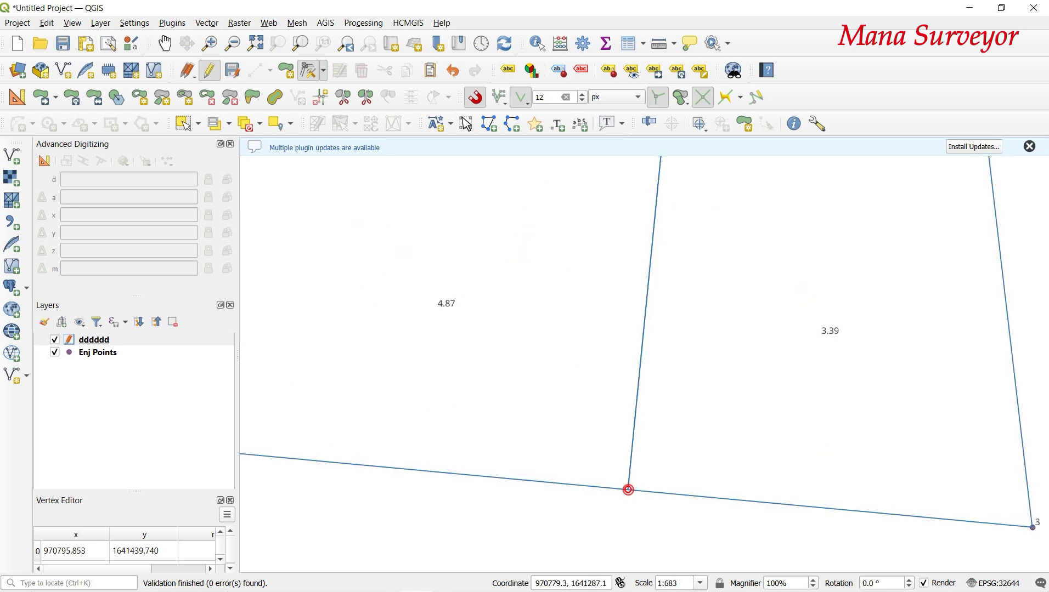
left_click(628, 490)
left_click(598, 487)
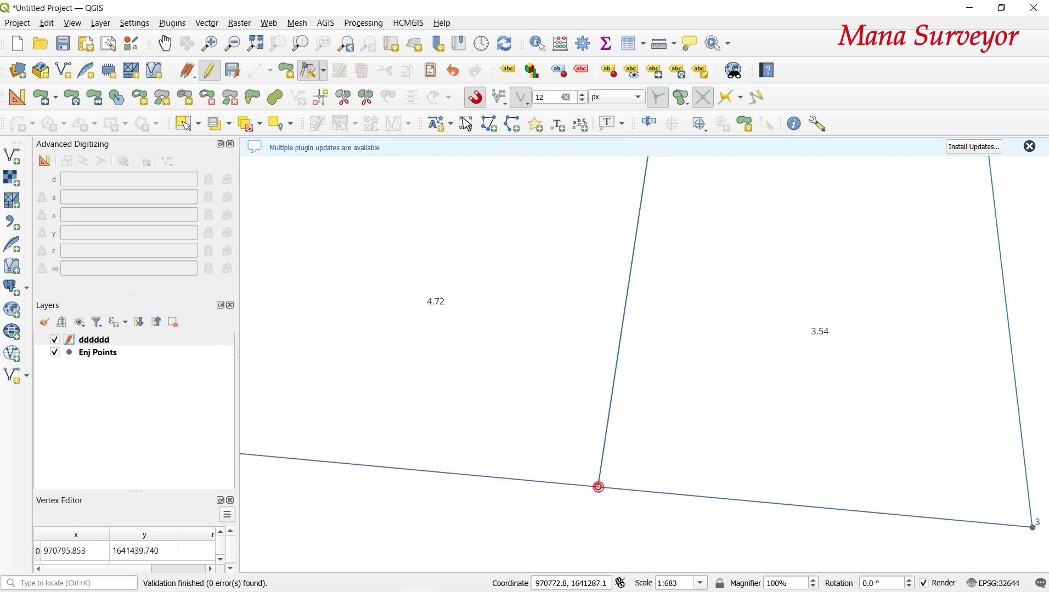
left_click(598, 486)
left_click(557, 483)
Shift the eastern dividing line's upper vertex stepwise along the 4–5 edge toward point 5 to even out the middle and eastern plots.
scroll(557, 483, "down", 2)
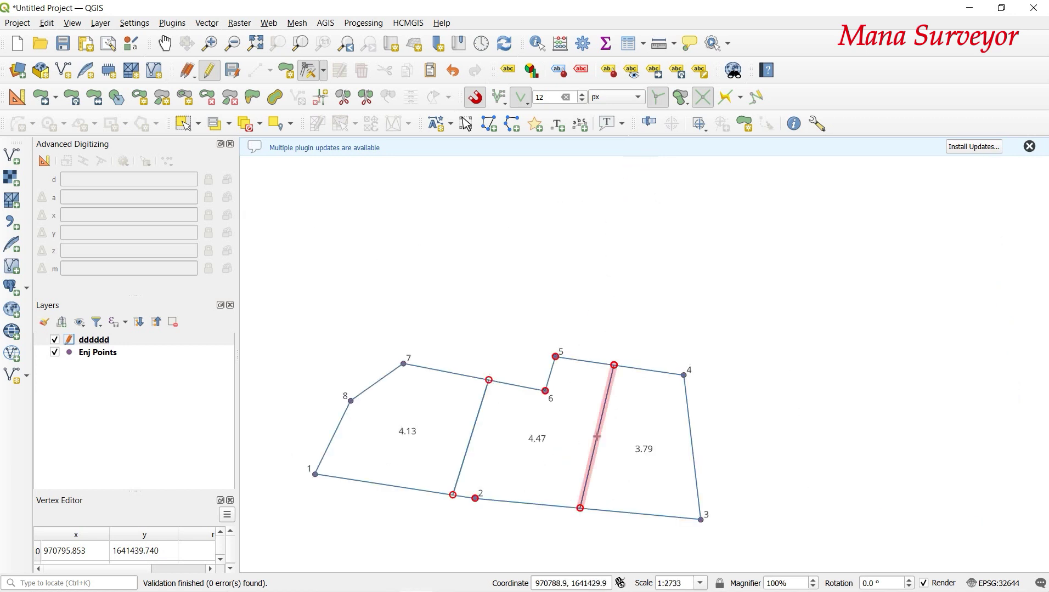
scroll(602, 460, "up", 2)
left_click(629, 347)
left_click(601, 343)
left_click(601, 343)
left_click(580, 341)
left_click(580, 341)
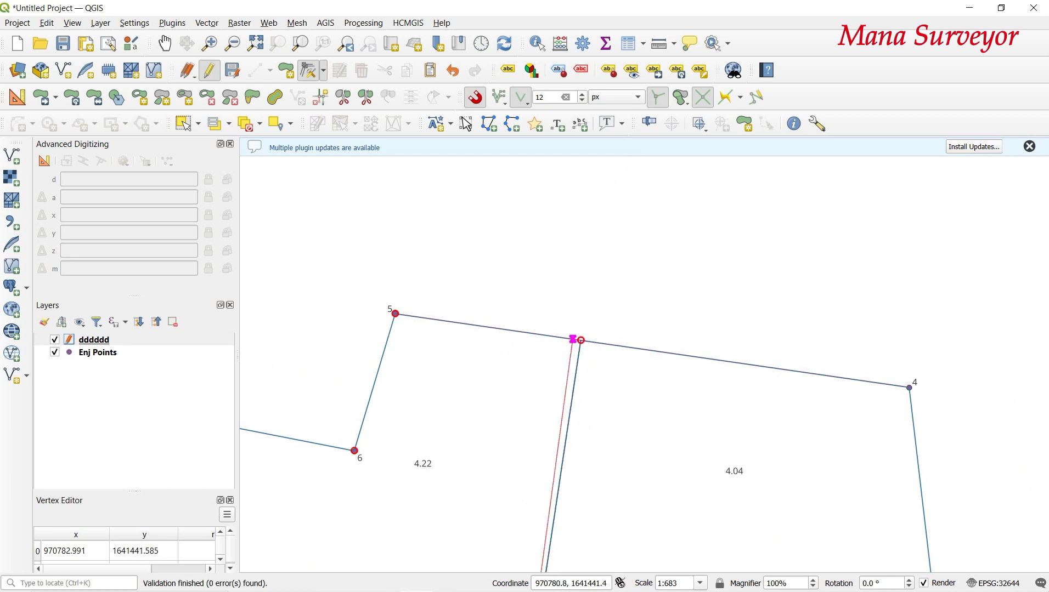
left_click(573, 341)
scroll(565, 355, "down", 2)
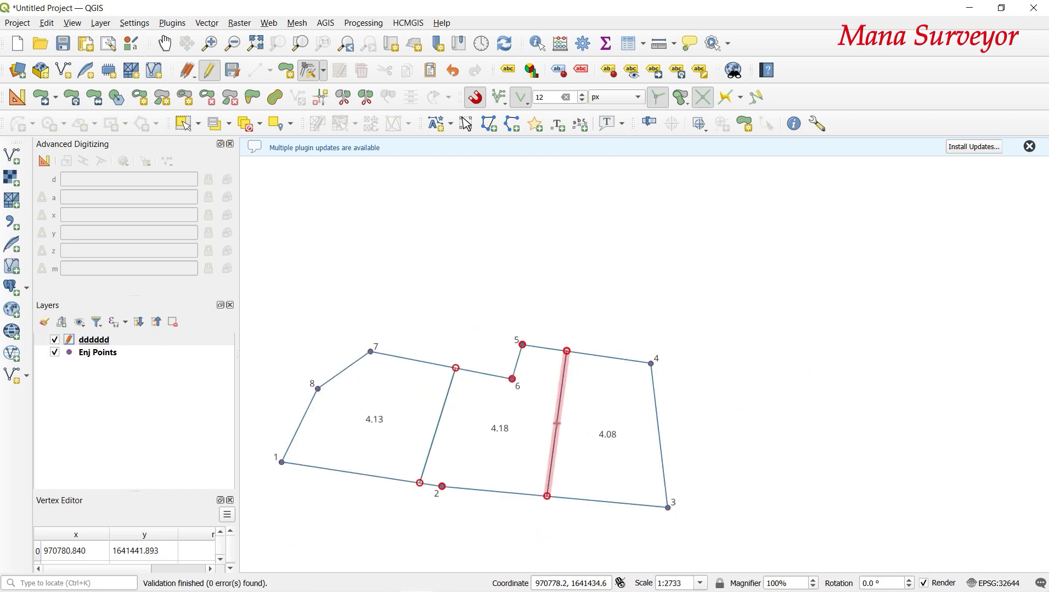
Move the eastern dividing line's lower vertex along the 2–3 edge toward point 2 and nudge it slightly back toward point 3.
scroll(547, 512, "up", 2)
left_click(547, 497)
left_click(530, 452)
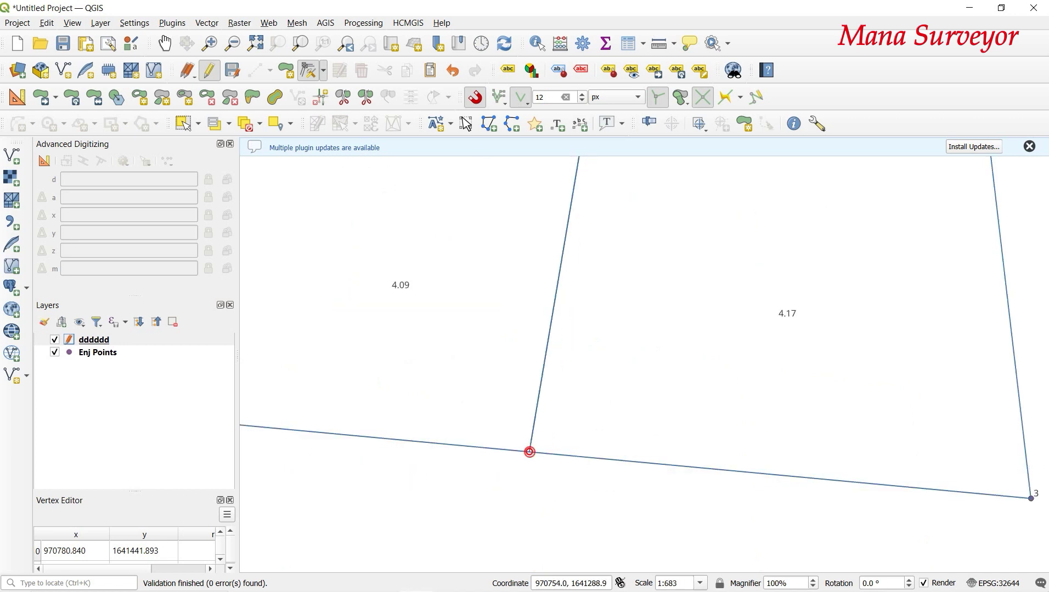
left_click(530, 452)
scroll(536, 453, "up", 2)
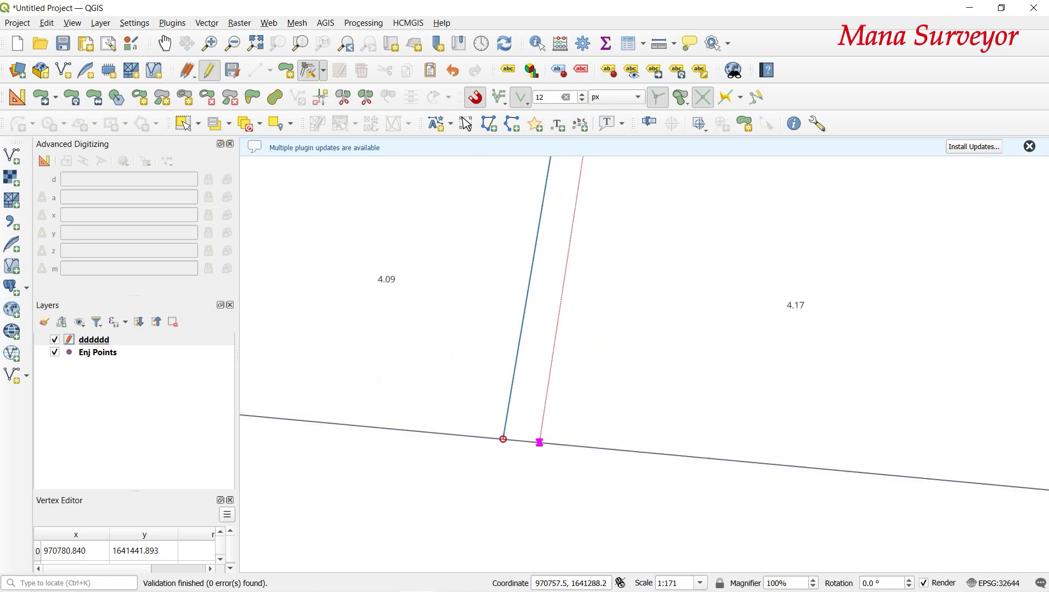
left_click(513, 439)
scroll(502, 477, "down", 2)
scroll(501, 478, "down", 1)
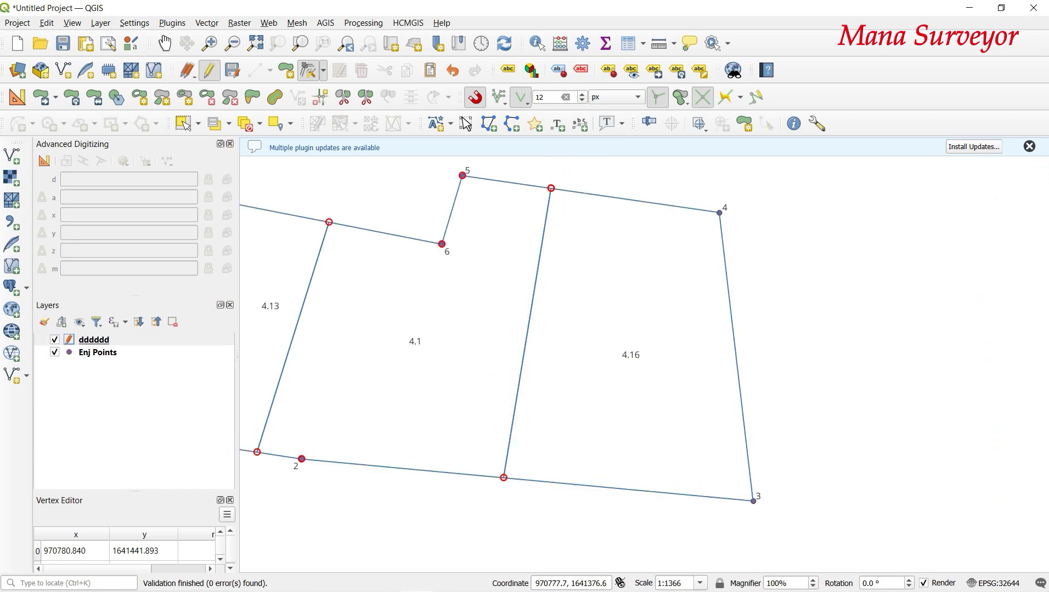
Shift the eastern dividing line's upper vertex along the 4–5 edge toward point 4 until the middle and eastern plots are both 4.13.
scroll(555, 180, "up", 2)
left_click(535, 219)
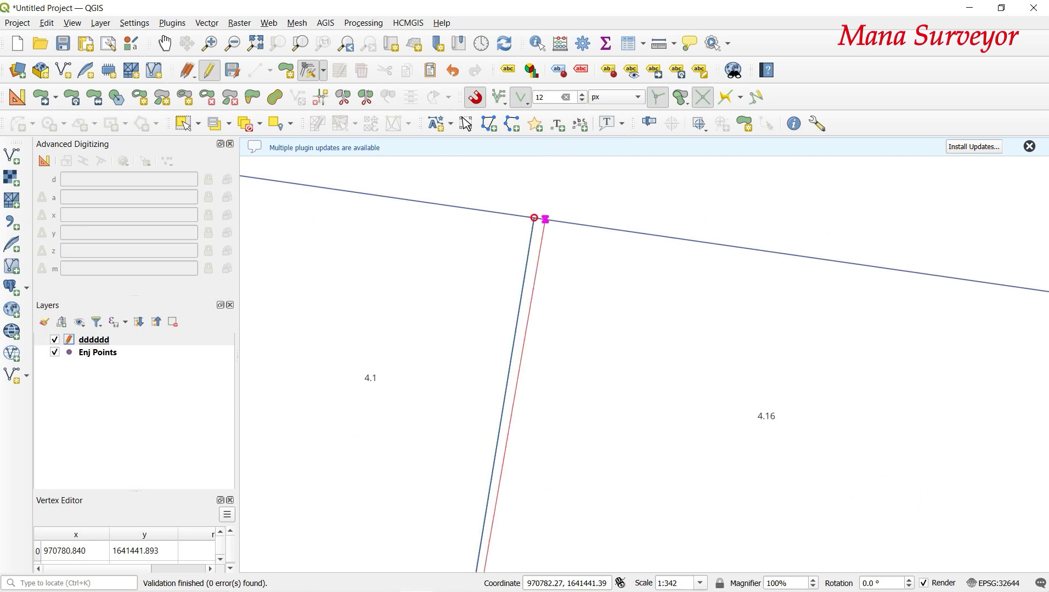
left_click(544, 219)
scroll(598, 262, "down", 2)
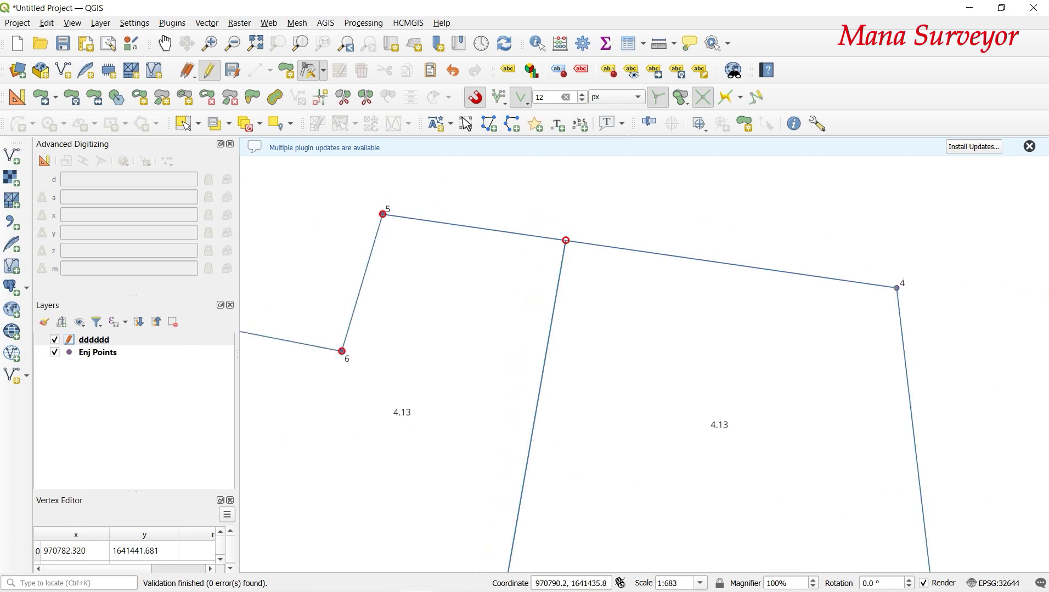
scroll(606, 303, "down", 1)
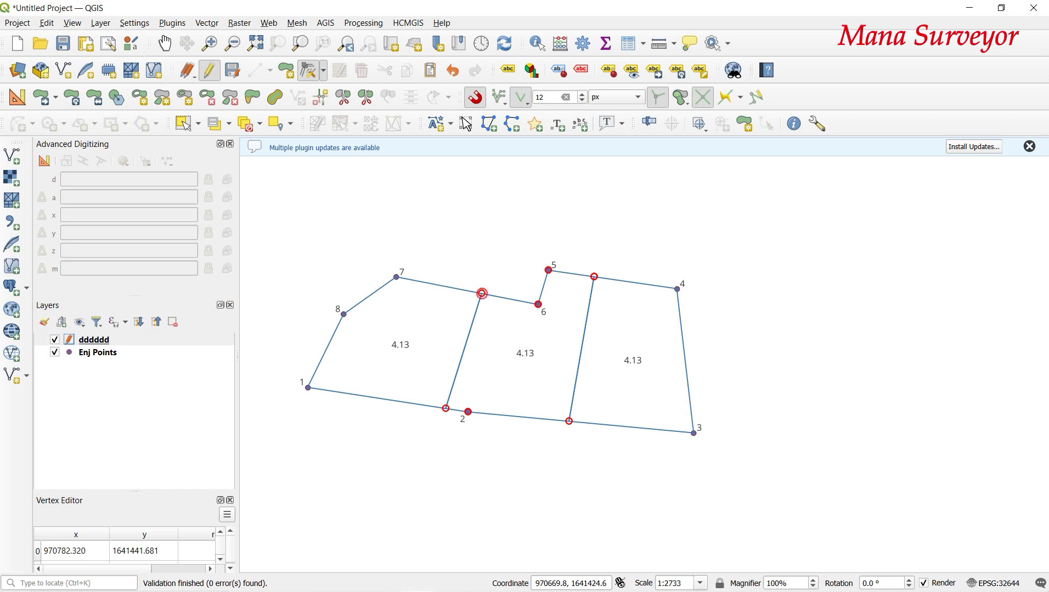
Pick up the western dividing line's upper vertex, float the Vertex Editor over the map, and return the vertex to its original position.
left_click(481, 294)
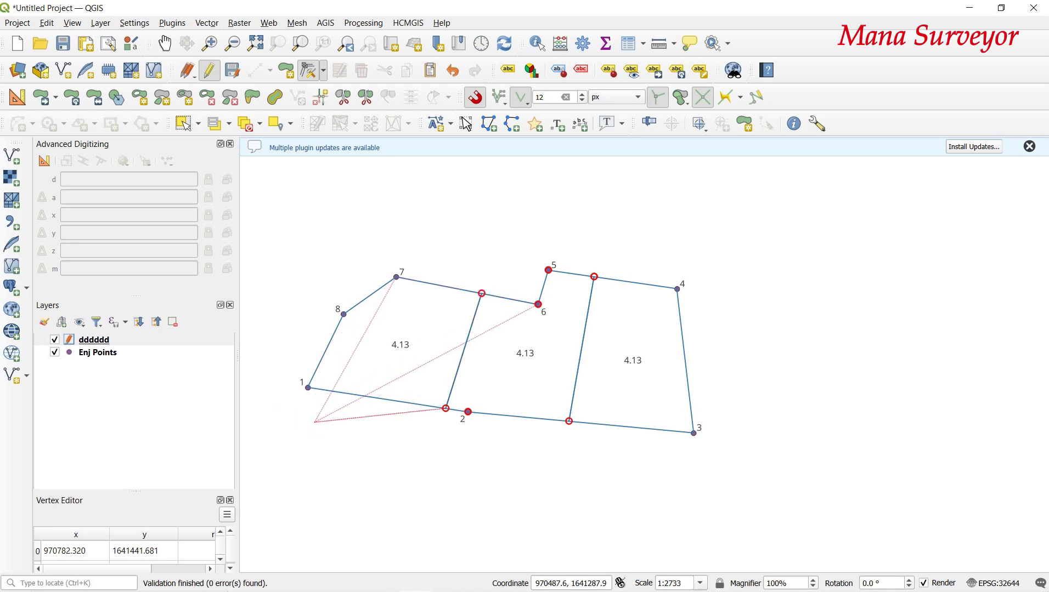
left_click_drag(59, 501, 709, 209)
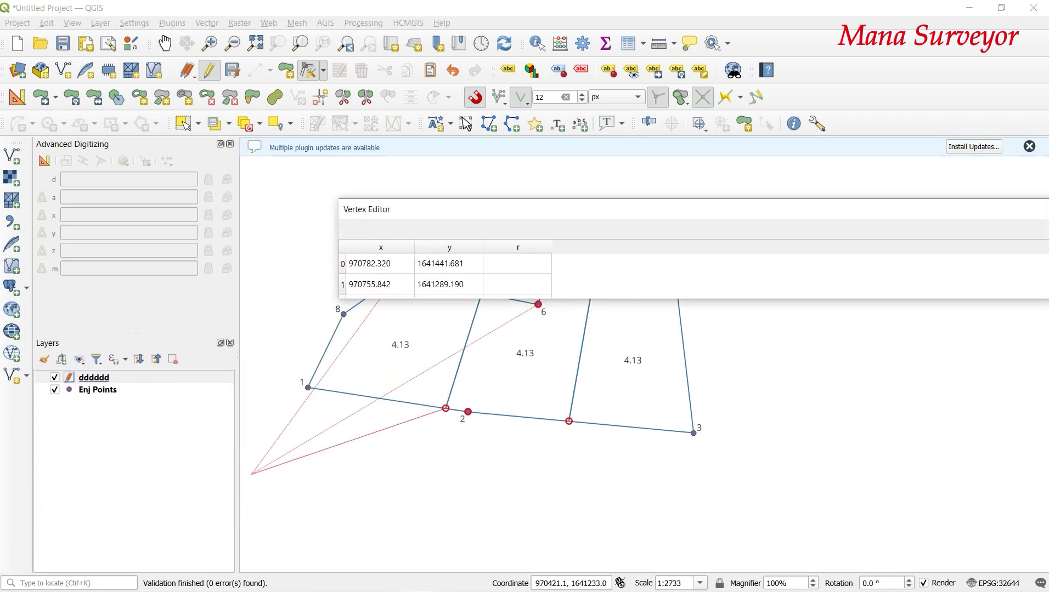
left_click_drag(384, 210, 727, 198)
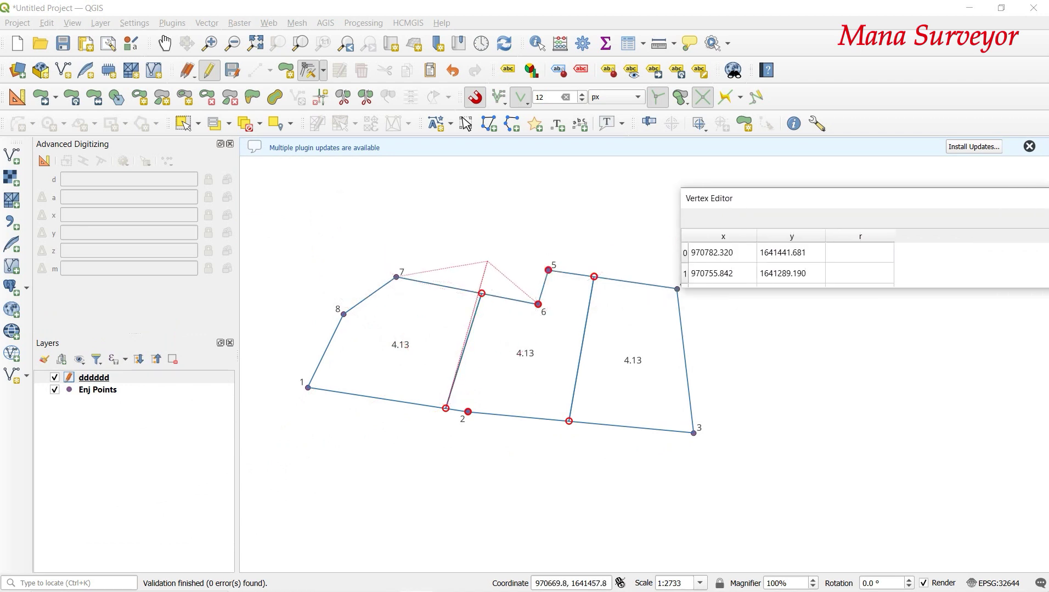
scroll(491, 295, "up", 2)
scroll(489, 298, "up", 1)
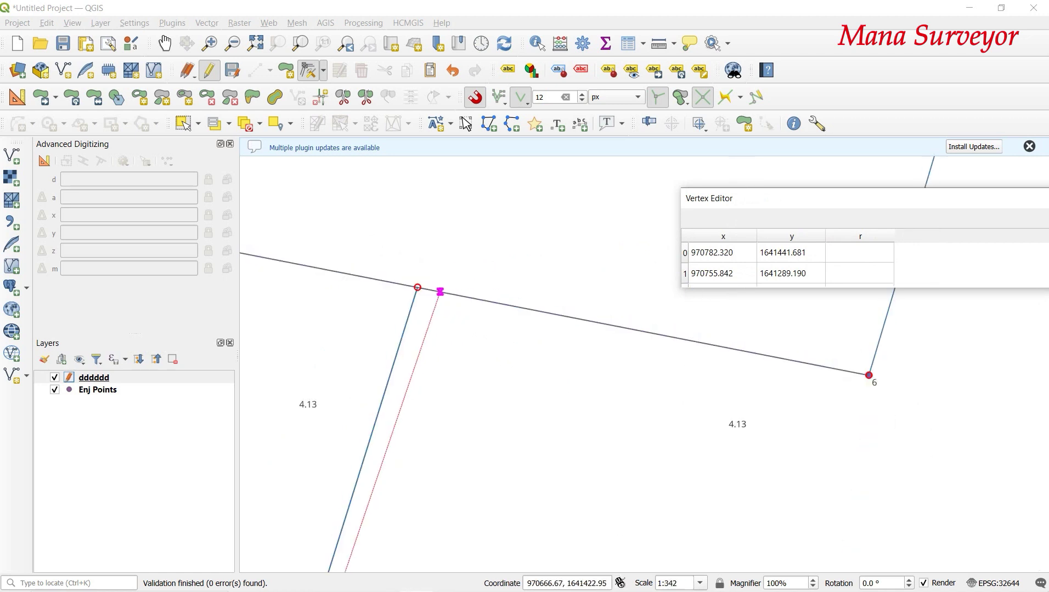
left_click(418, 287)
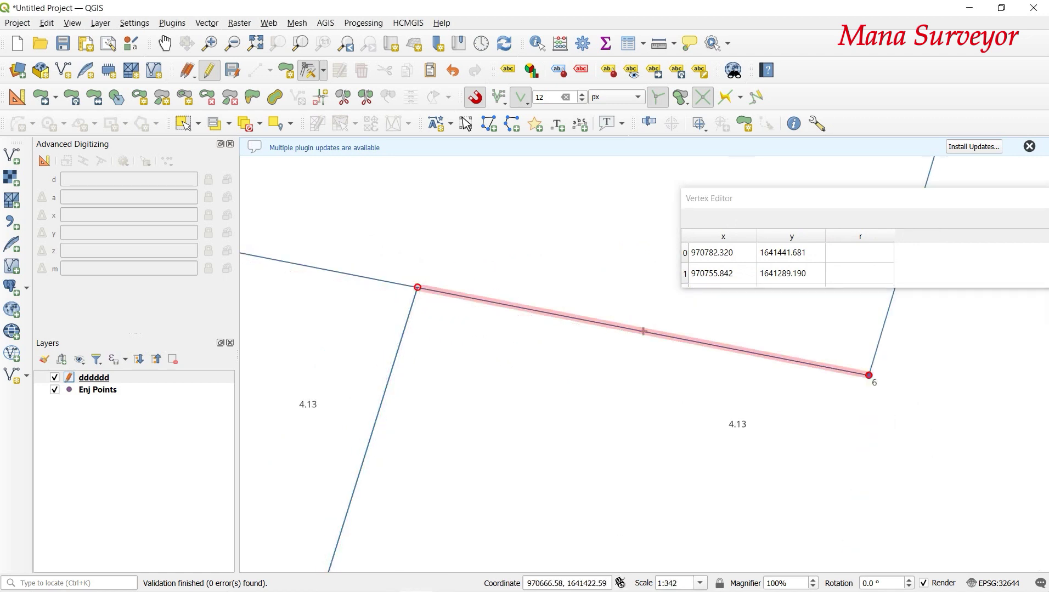
scroll(409, 299, "down", 1)
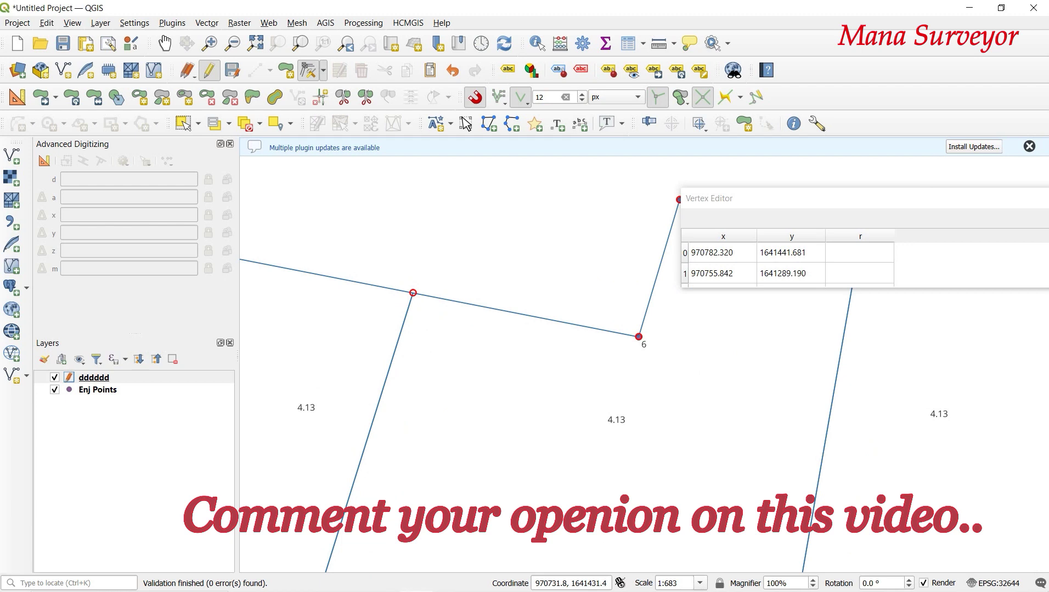
Examine the listed vertex coordinates in the floating Vertex Editor and close it.
left_click(723, 253)
scroll(558, 317, "down", 1)
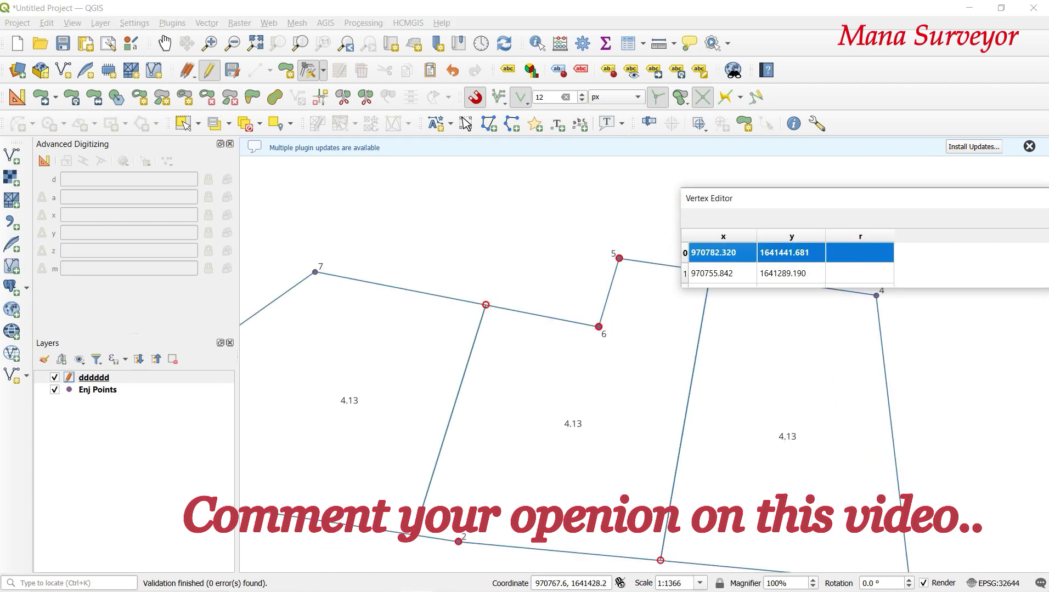
scroll(788, 265, "down", 2)
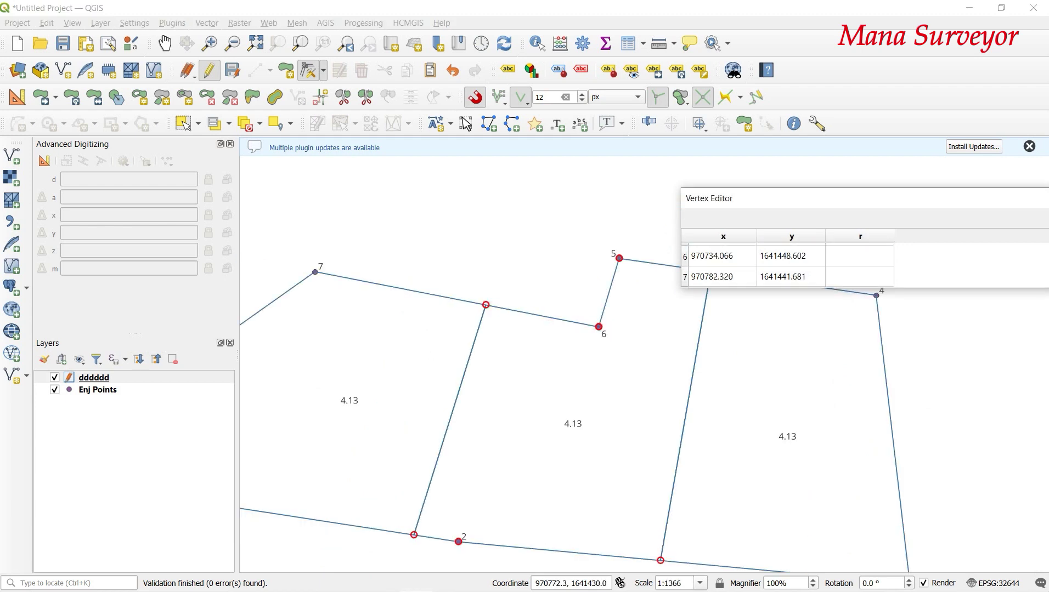
left_click_drag(796, 199, 653, 208)
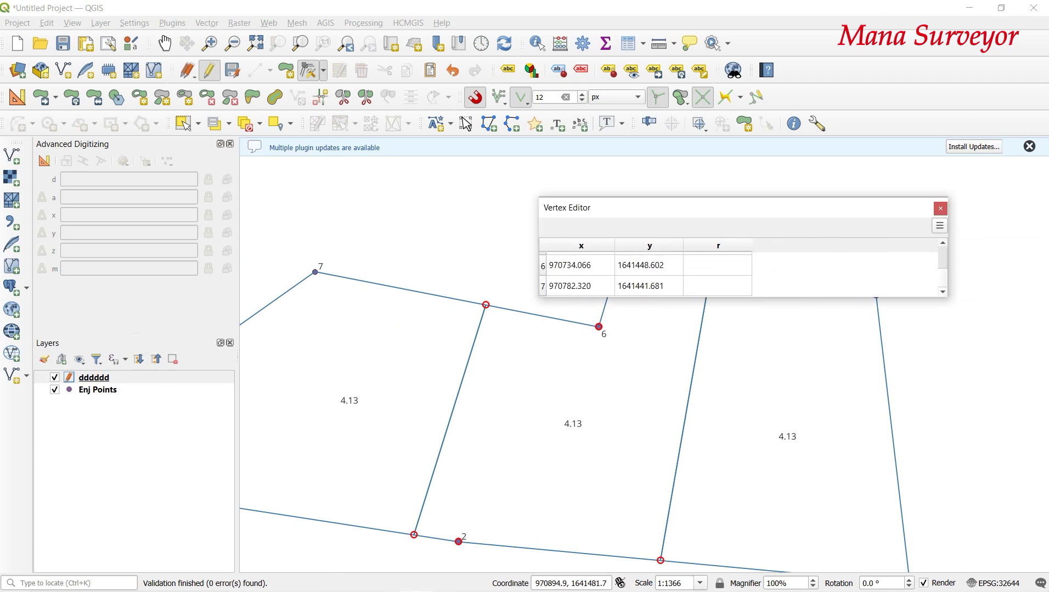
left_click(940, 208)
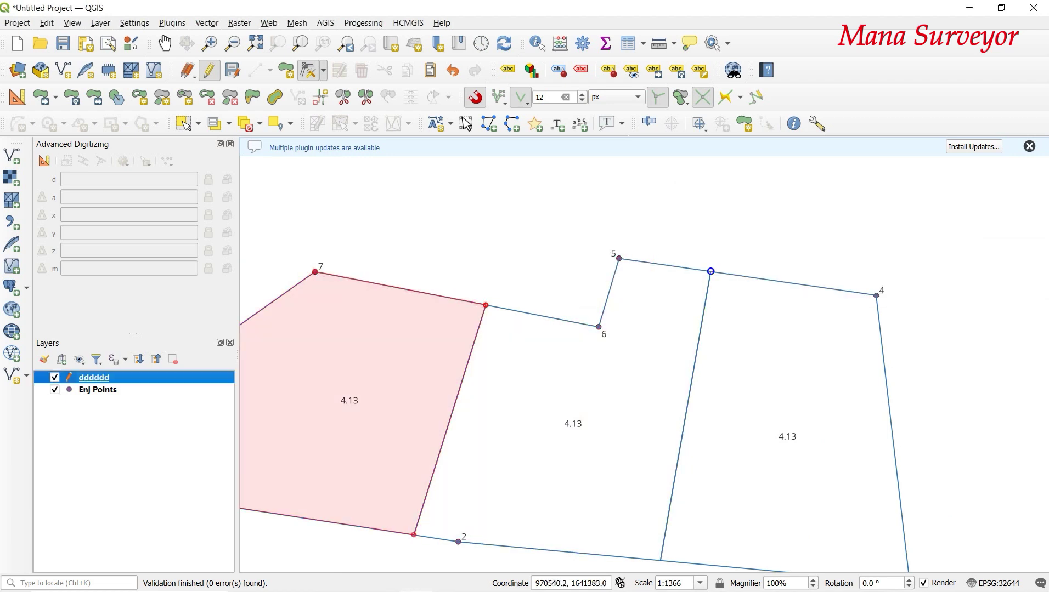
Try to turn on editing for the Enj Points layer.
left_click(98, 390)
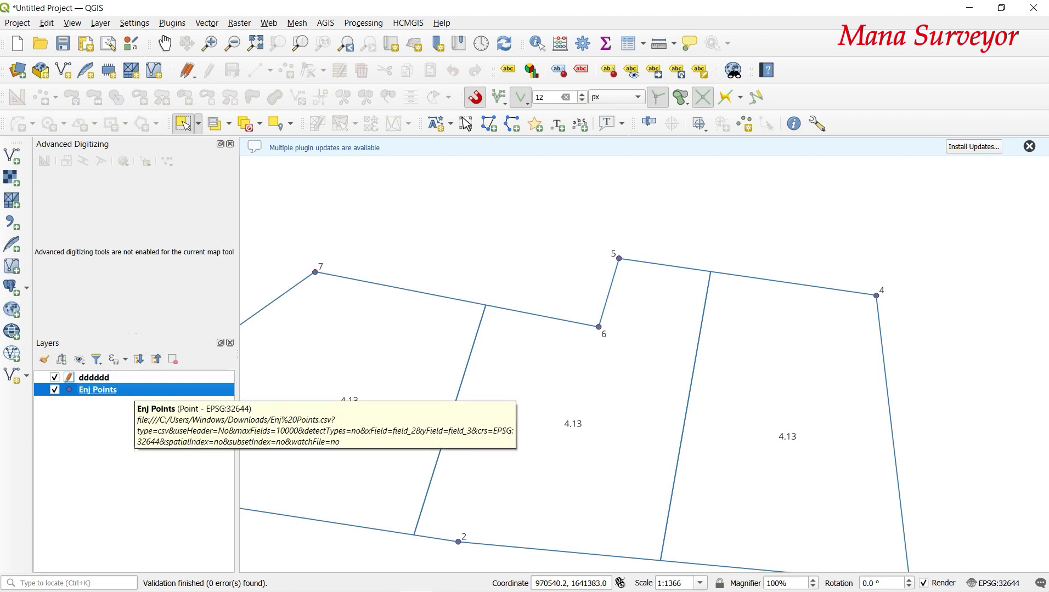
left_click(133, 430)
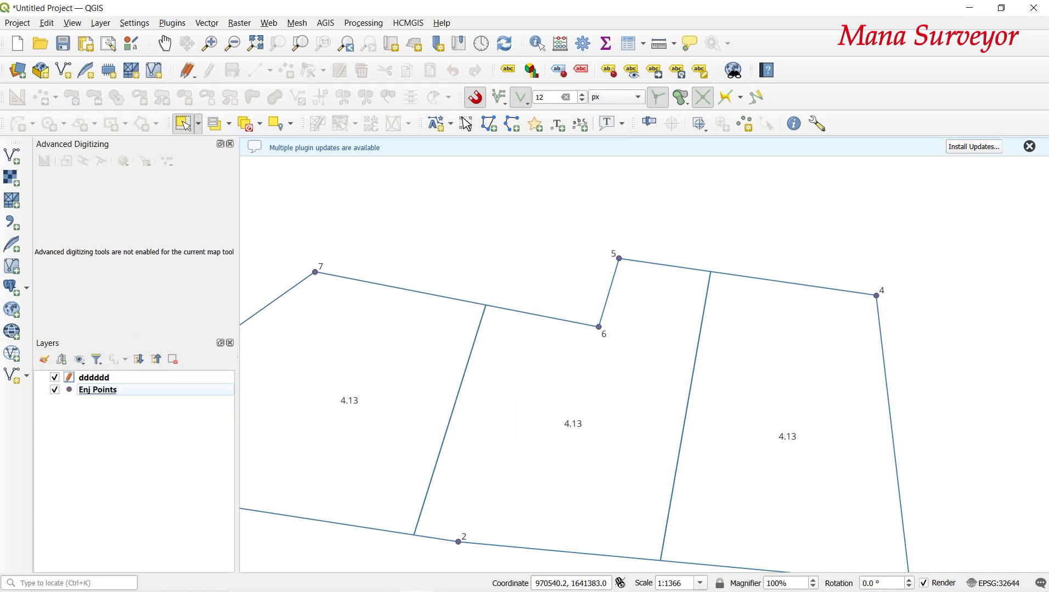
left_click(98, 390)
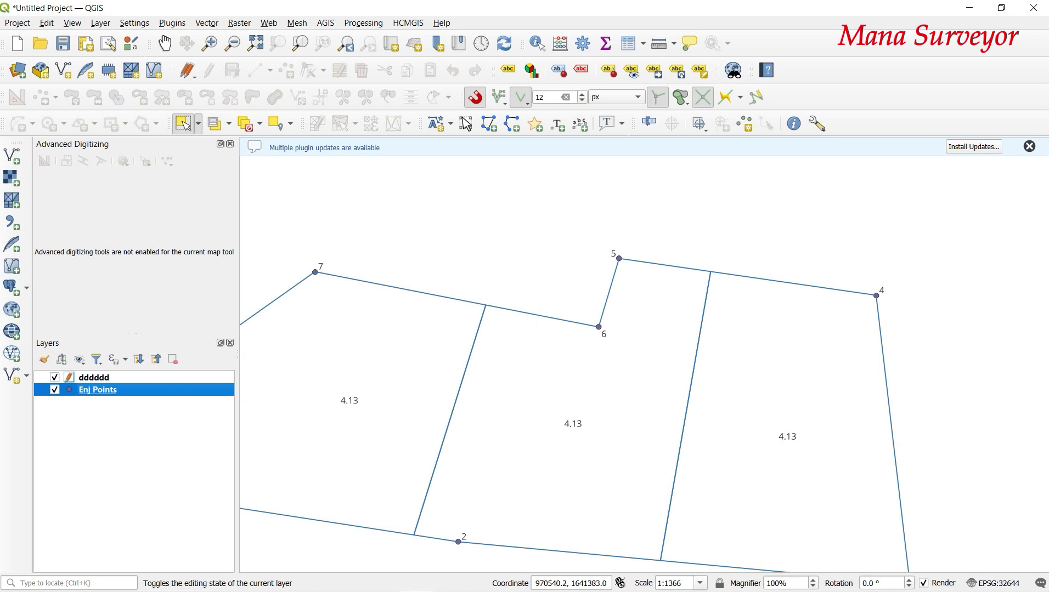
left_click(133, 433)
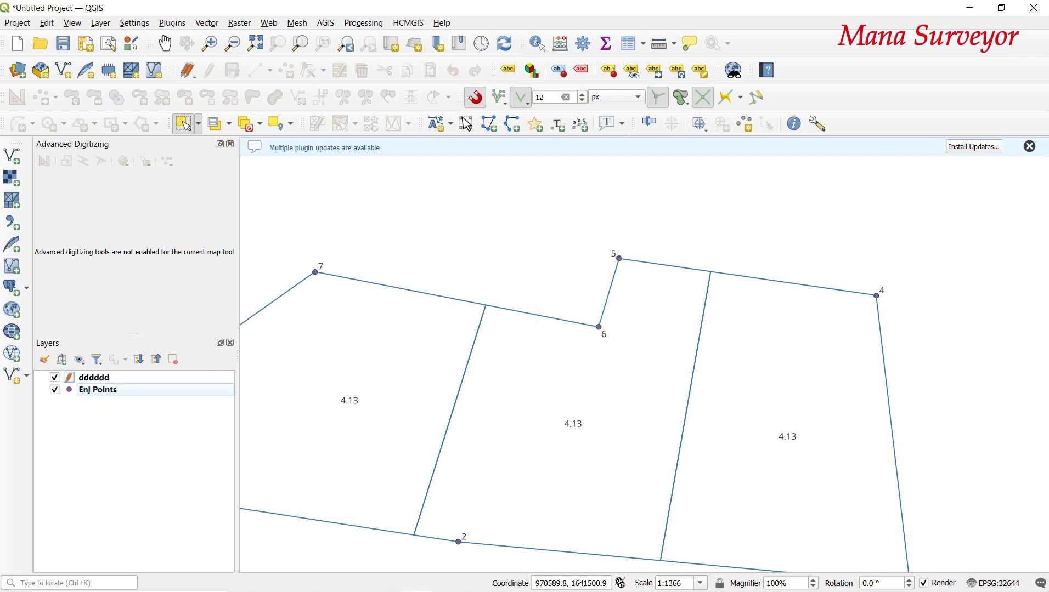
Start a new shapefile layer and set its file to po in the Sy no 256 folder.
left_click(101, 23)
key("Down")
key("Down")
key("Right")
key("Down")
key("Down")
key("Up")
key("Return")
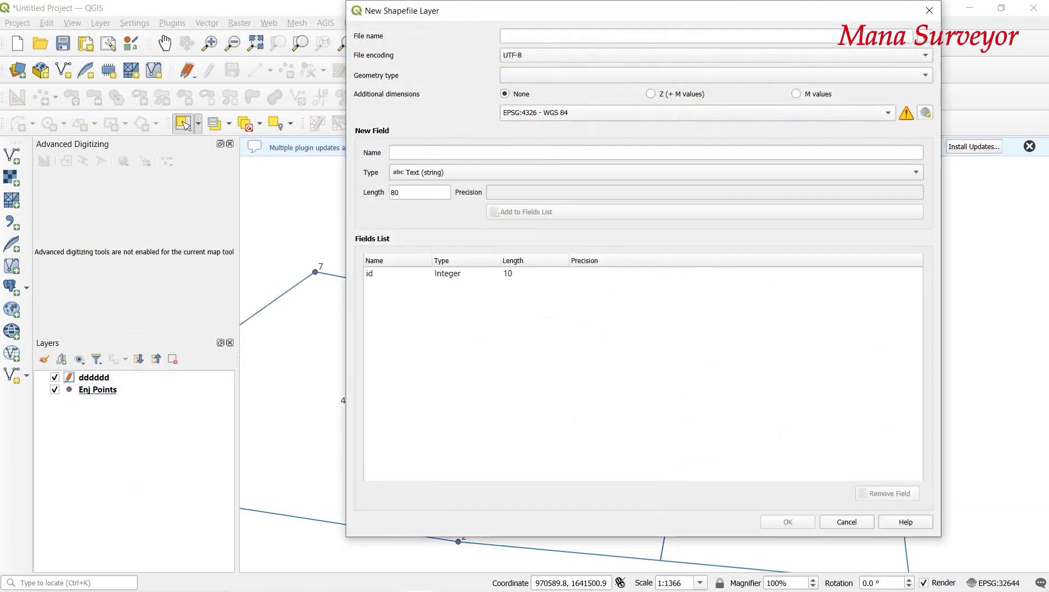
left_click(925, 36)
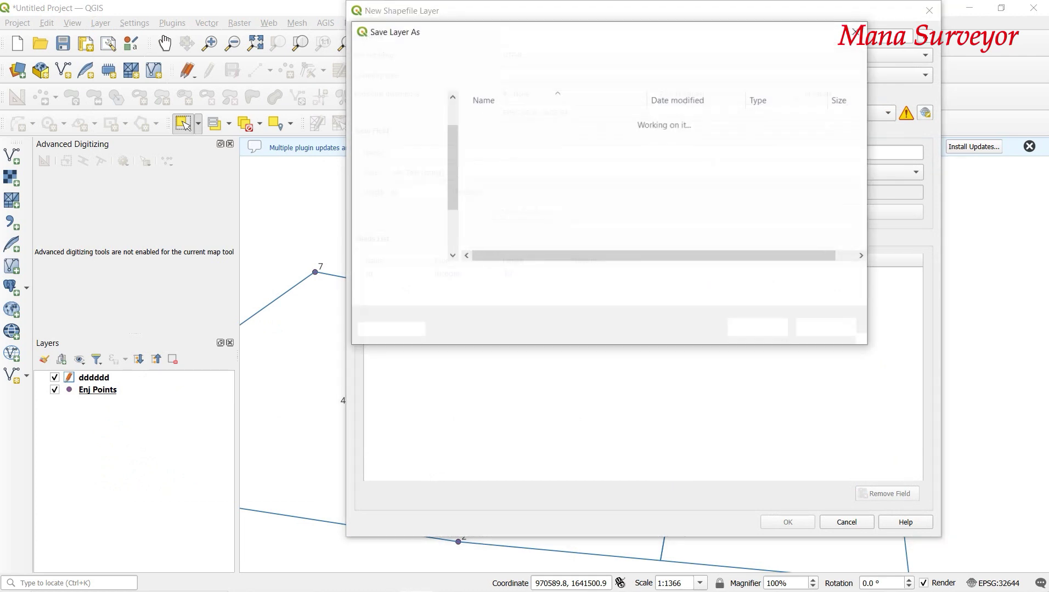
type("po")
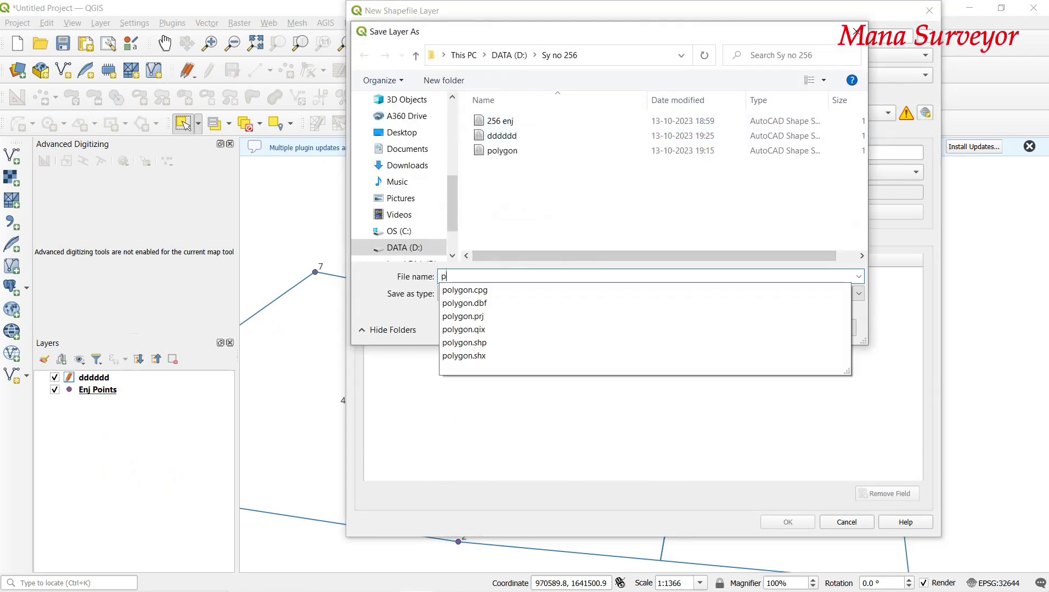
key("Return")
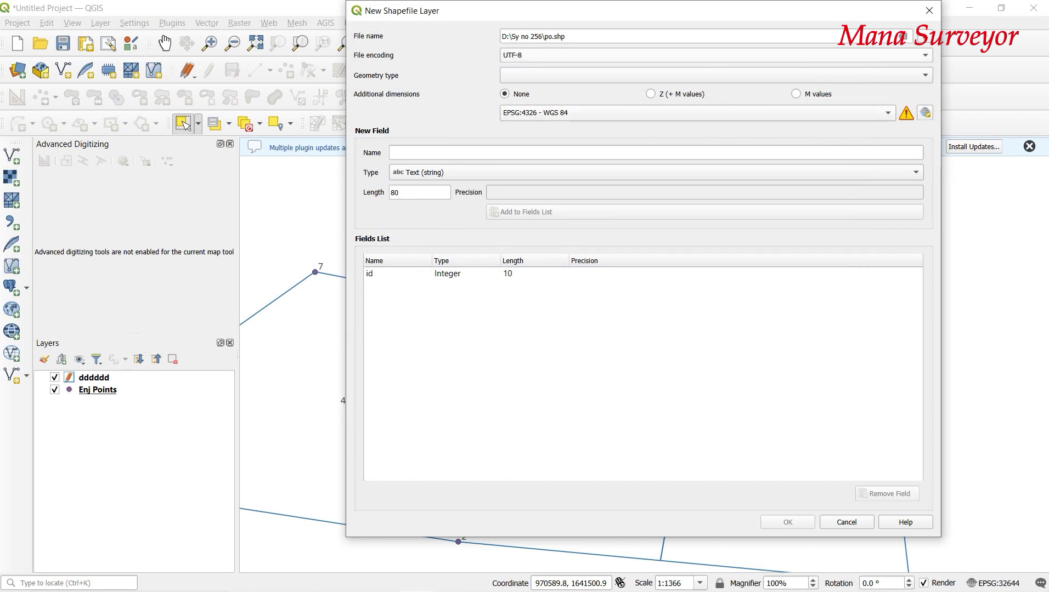
Set the new shapefile's geometry to Point and its CRS to the project CRS EPSG:32644, and create the layer.
left_click(716, 75)
key("Up")
key("Return")
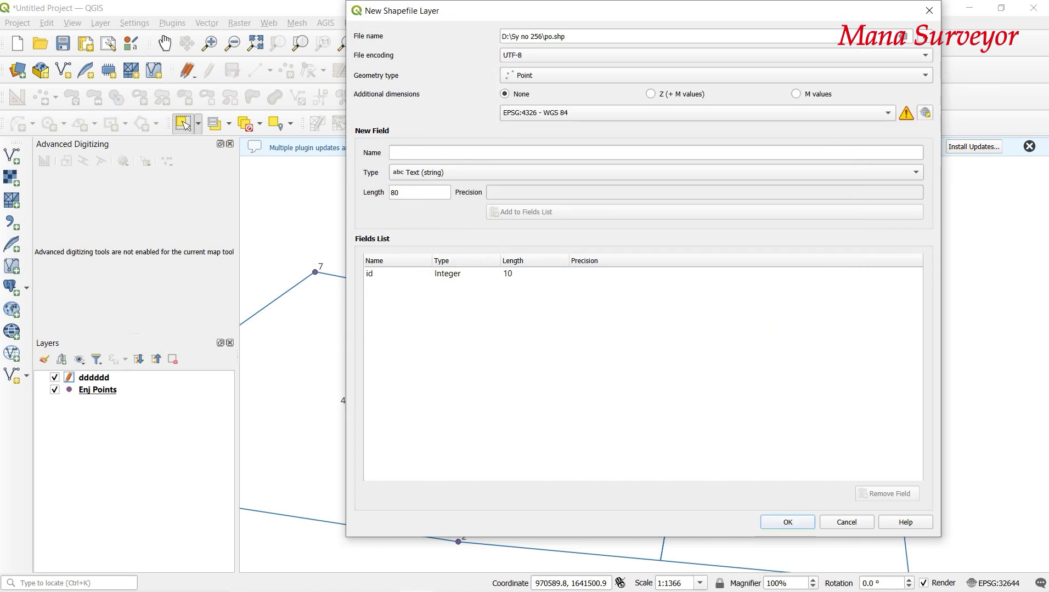
key("Tab")
key("Tab")
key("alt+Down")
key("Down")
key("Down")
key("Up")
key("Return")
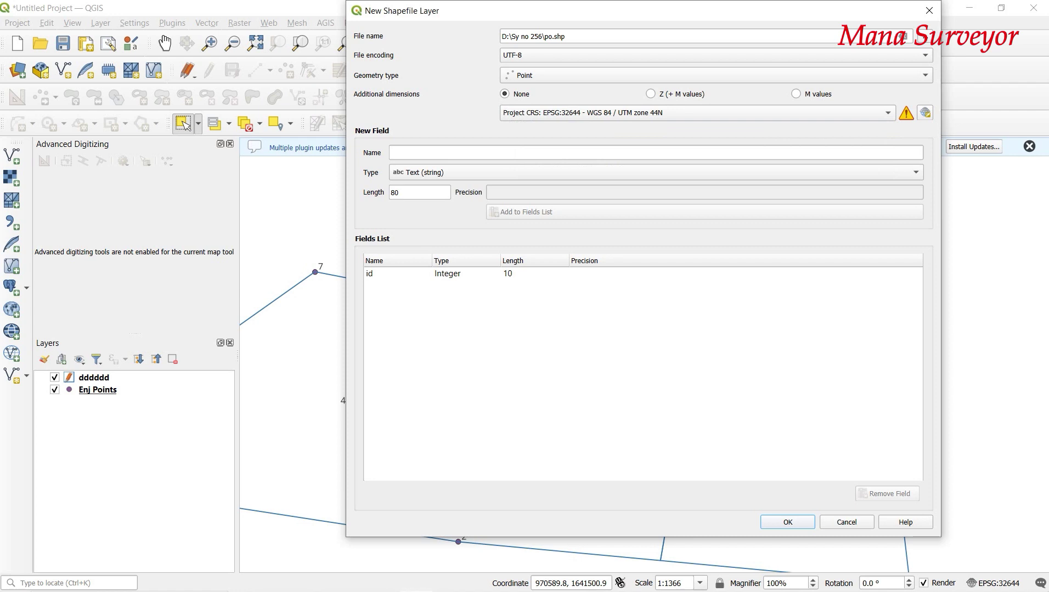
key("Return")
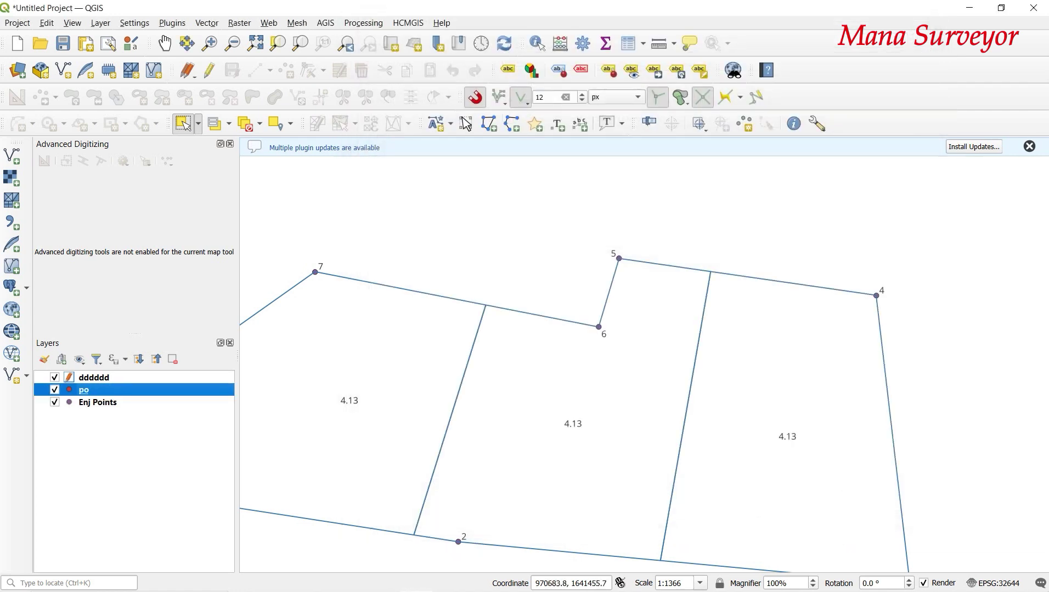
Enable editing and advanced digitizing for the po layer and read the coordinates at the western dividing line's upper and lower ends.
left_click(209, 70)
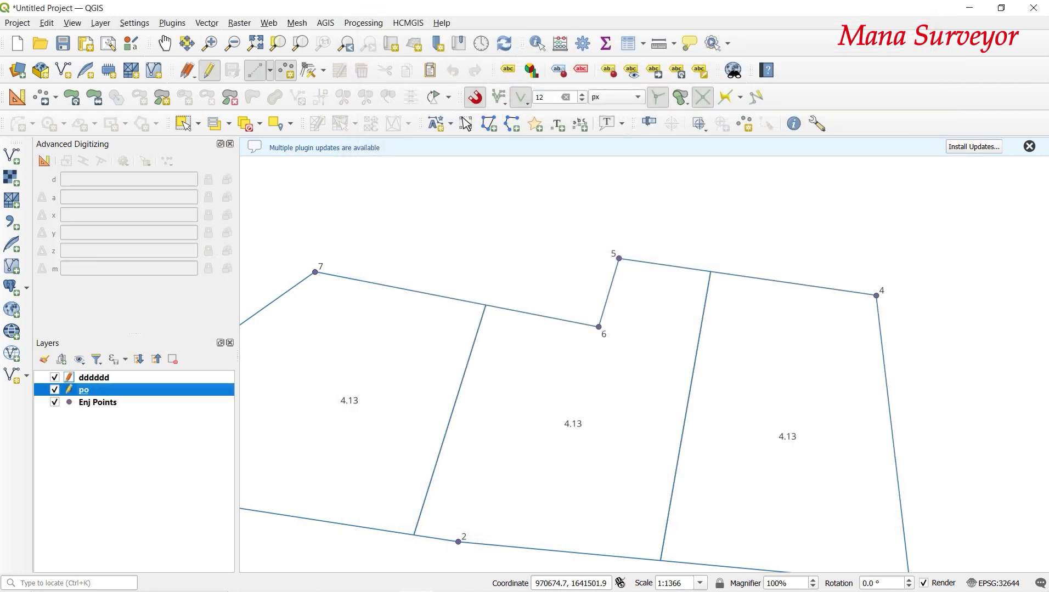
left_click(44, 160)
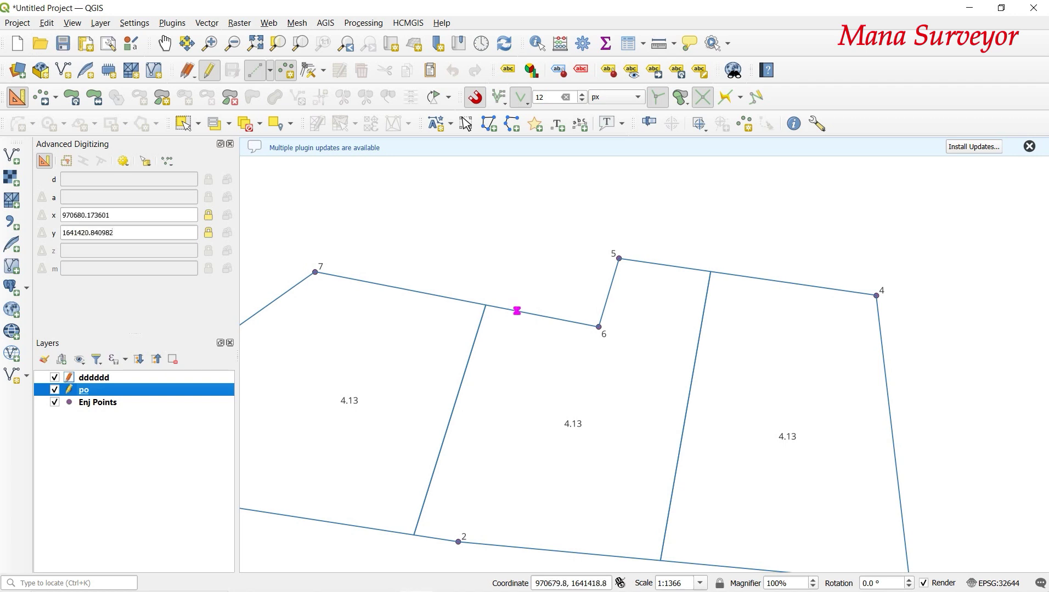
scroll(515, 312, "up", 2)
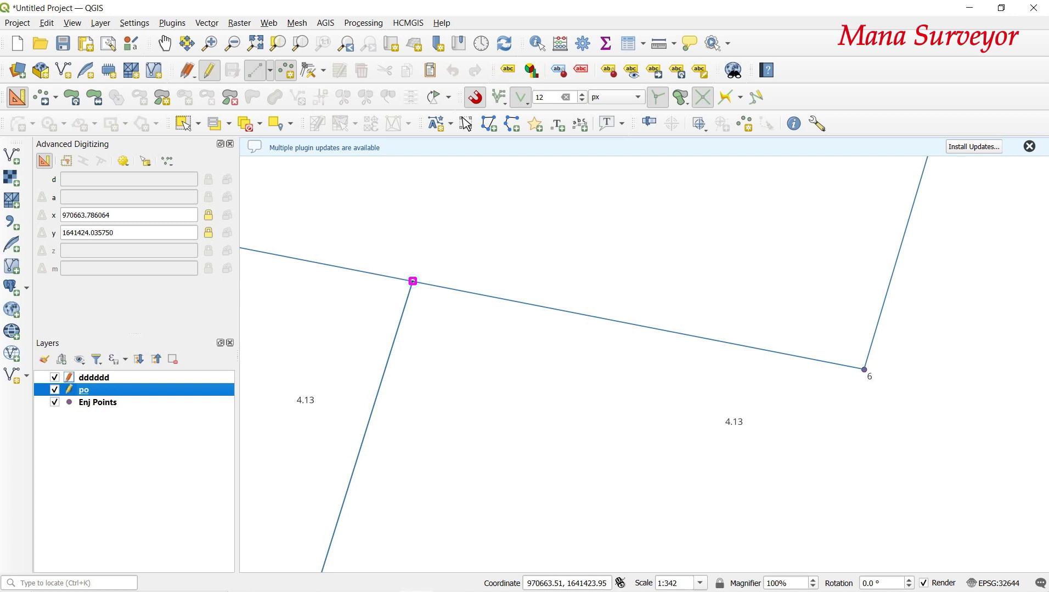
scroll(413, 281, "down", 4)
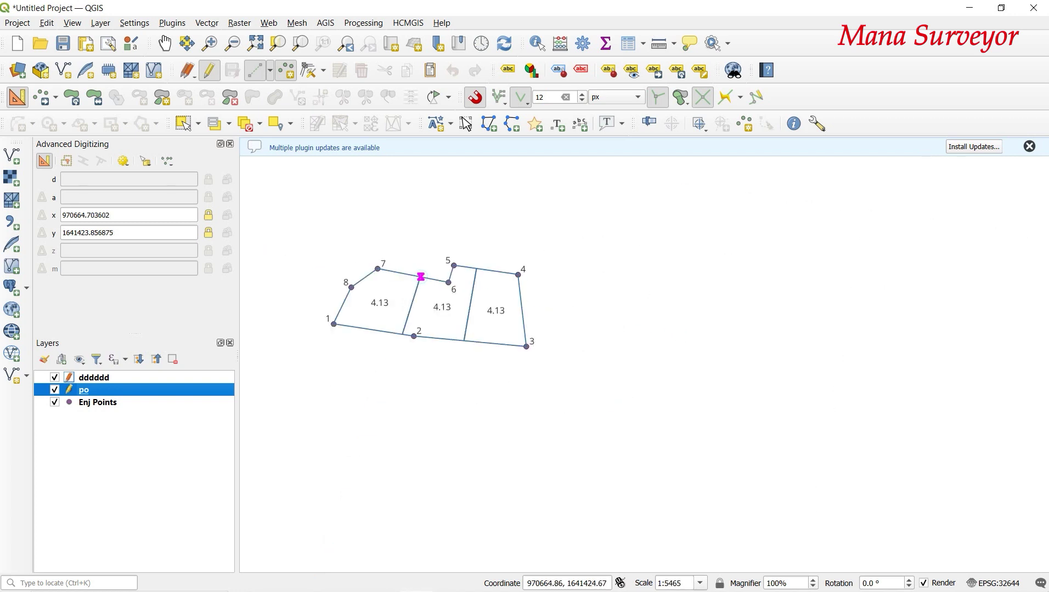
scroll(418, 277, "up", 2)
scroll(408, 276, "up", 2)
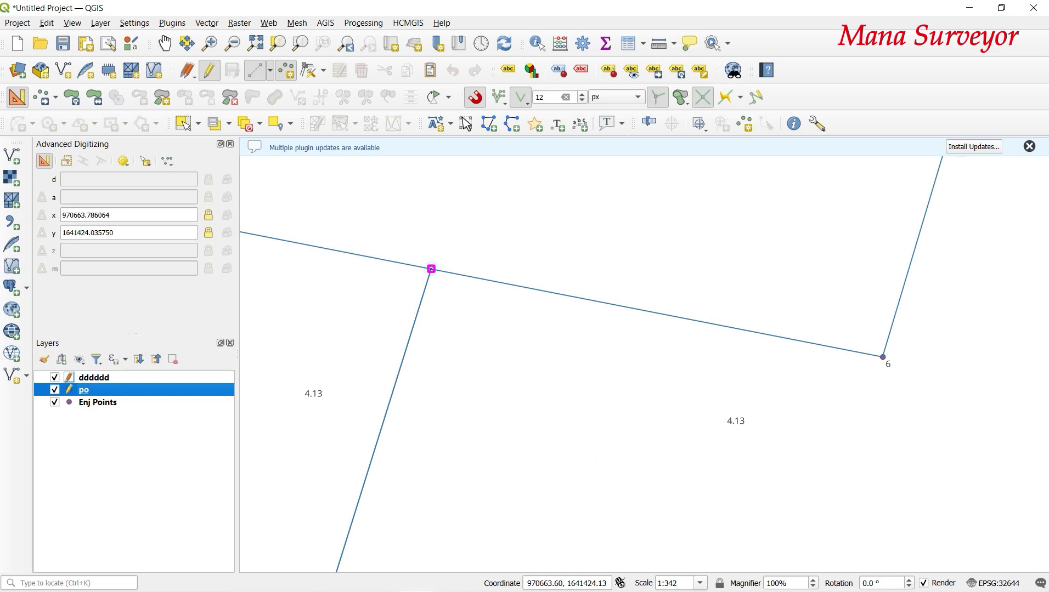
scroll(431, 241, "down", 3)
scroll(395, 372, "up", 2)
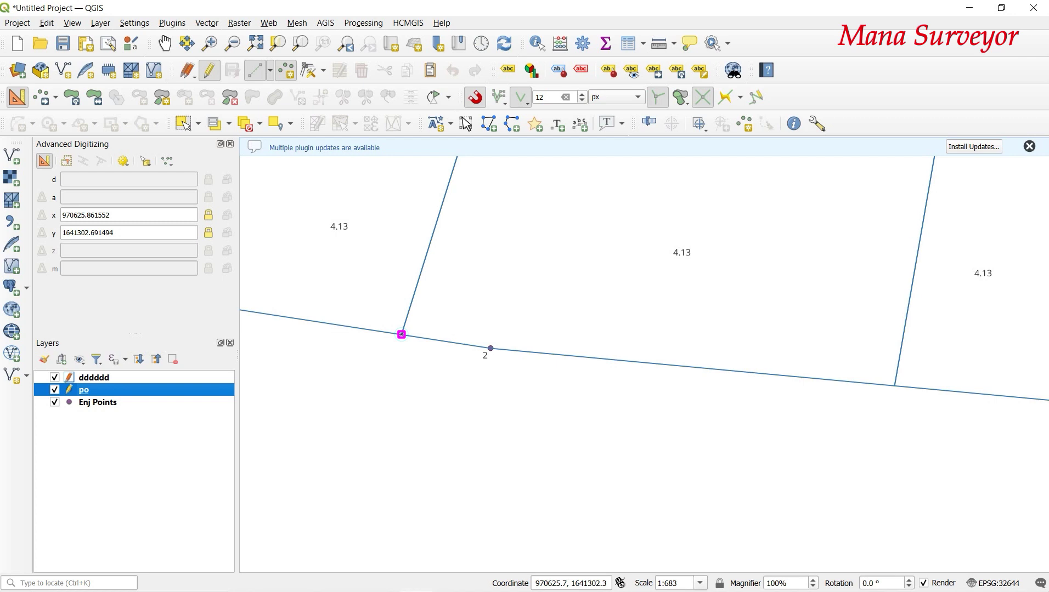
scroll(401, 334, "down", 2)
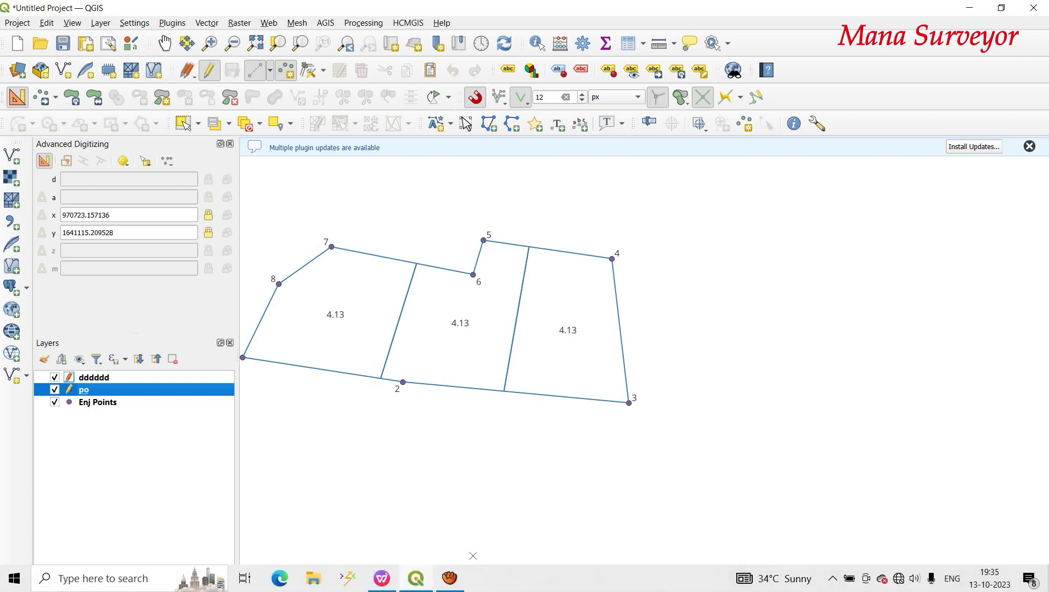
left_click(449, 578)
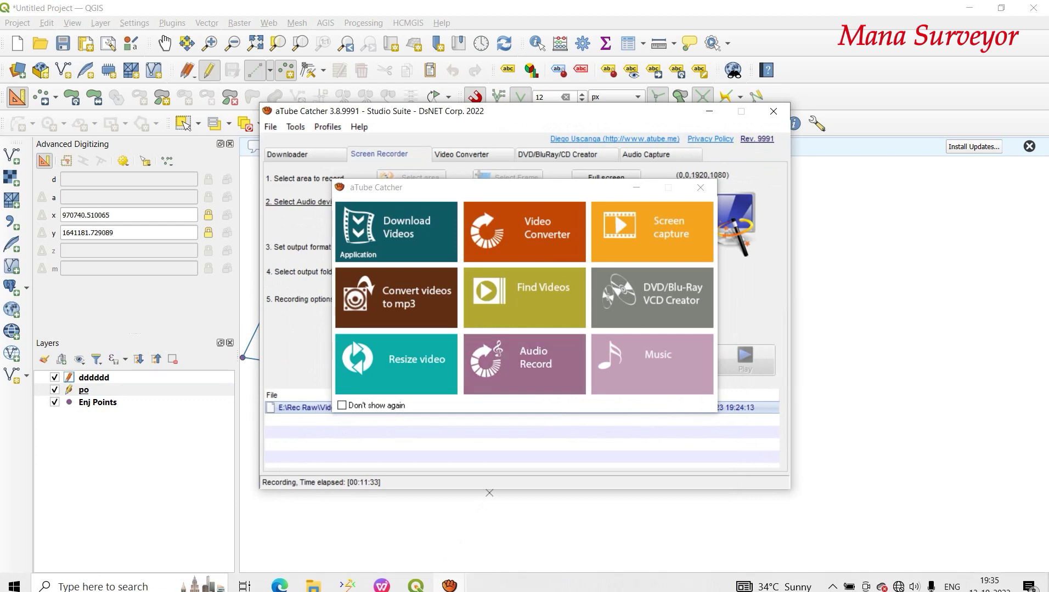
left_click(700, 187)
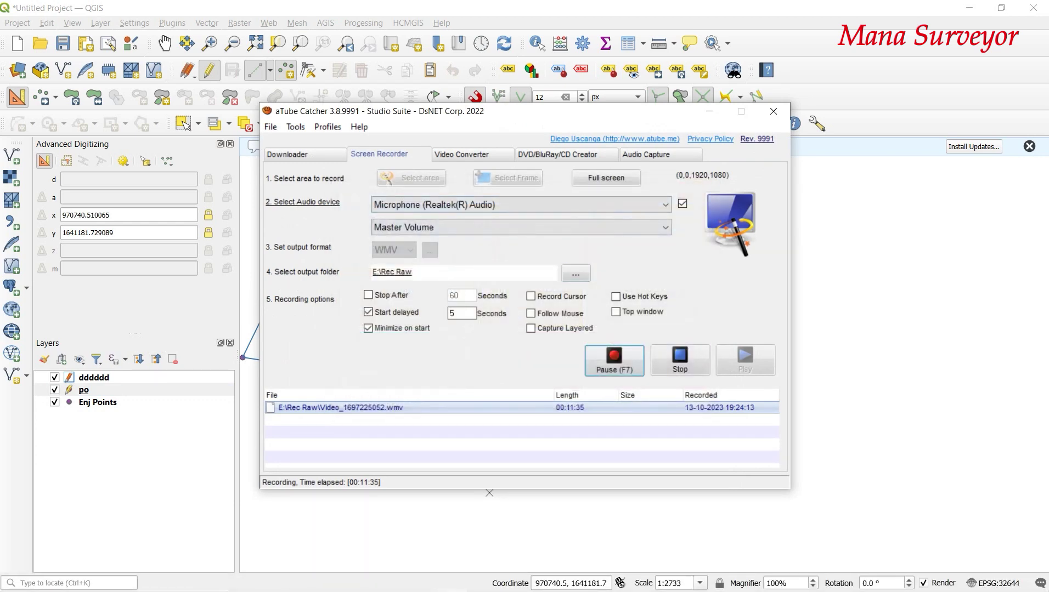
left_click(680, 361)
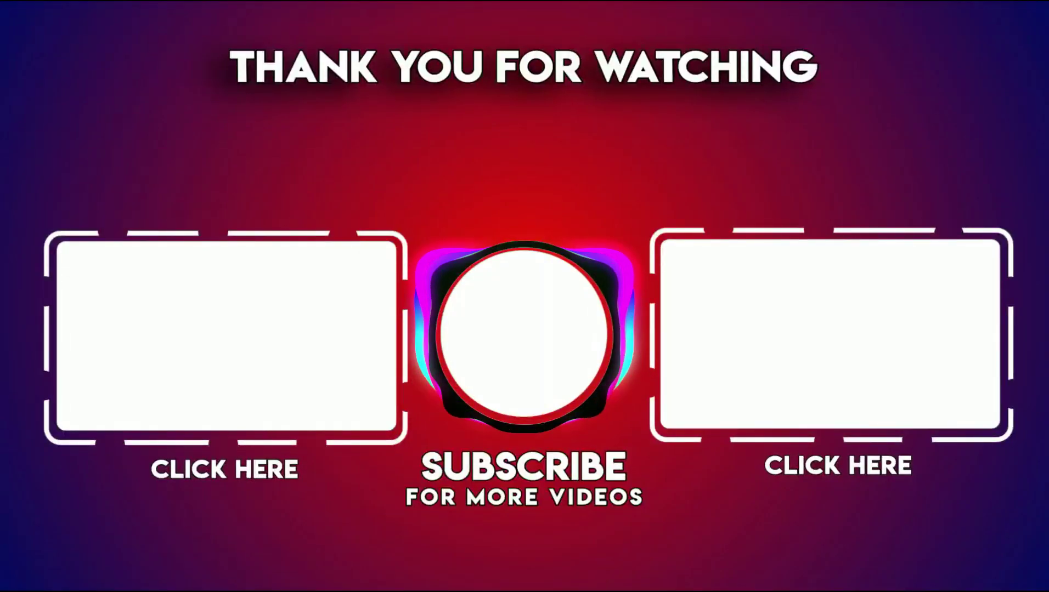